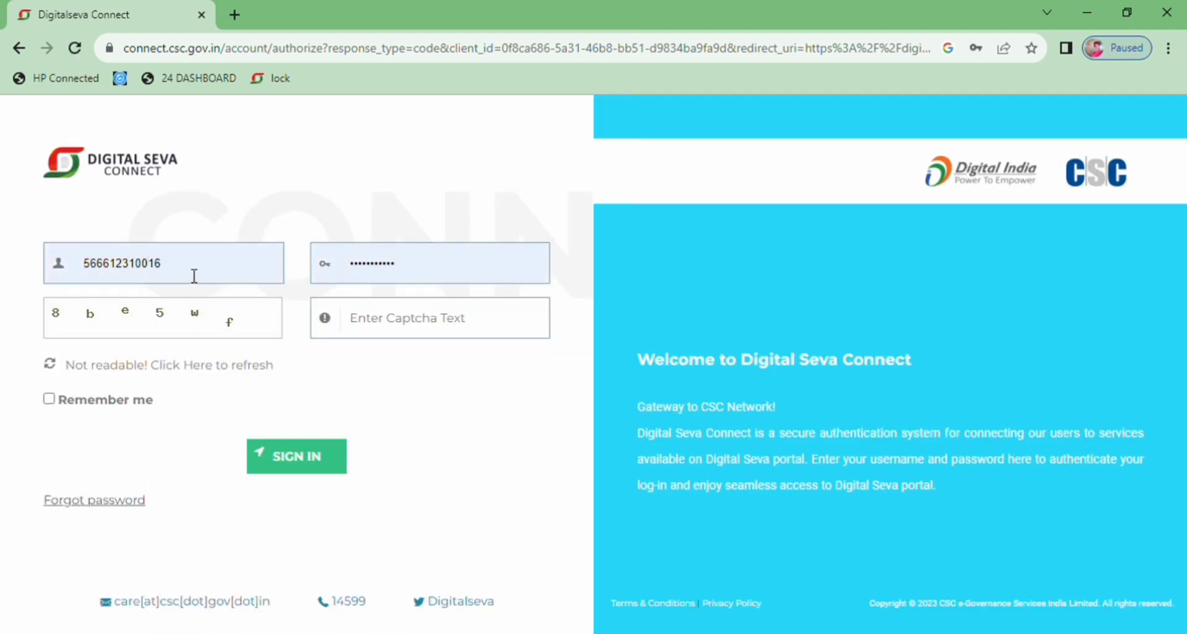
# Enter the captcha text shown on the login form and sign in to the Digital Seva portal
pyautogui.click(405, 324)
pyautogui.write('8')
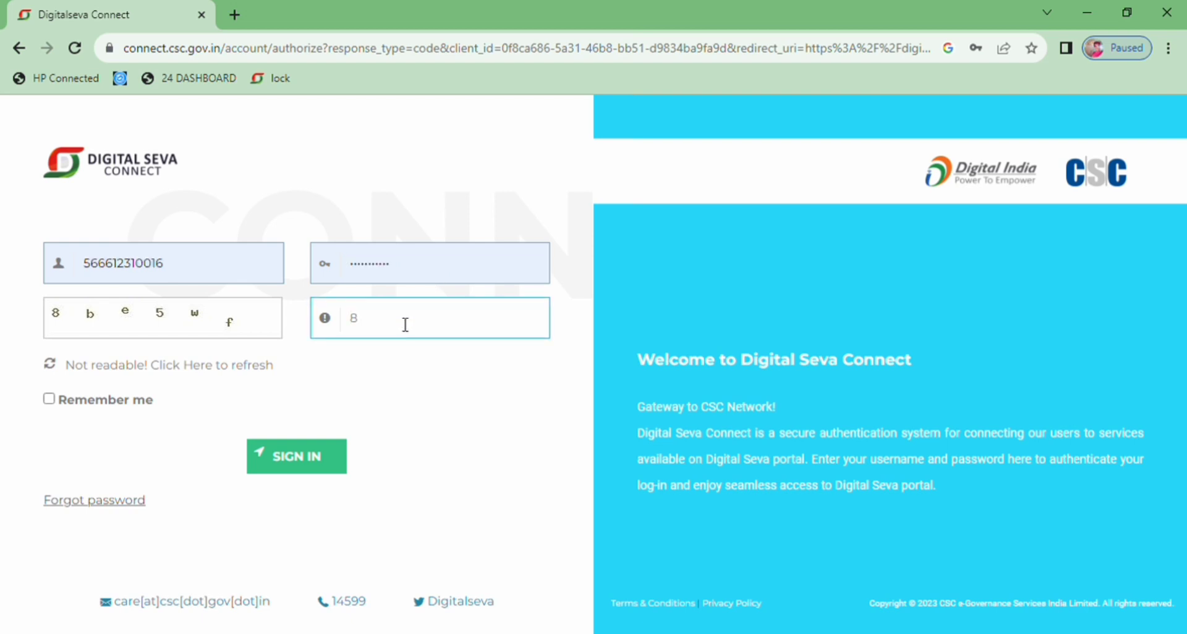
pyautogui.write('B')
pyautogui.press('BackSpace')
pyautogui.write('be5wf')
pyautogui.click(323, 473)
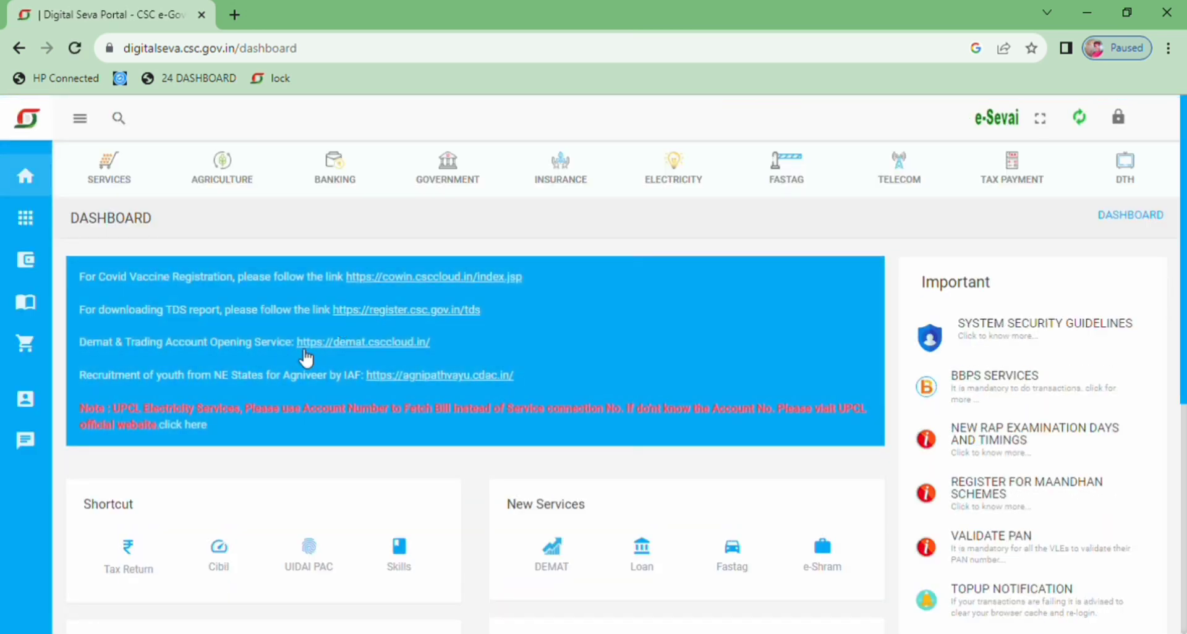
# Search the portal services for "exam" and open the Examination Fee service
pyautogui.click(119, 118)
pyautogui.write('exam')
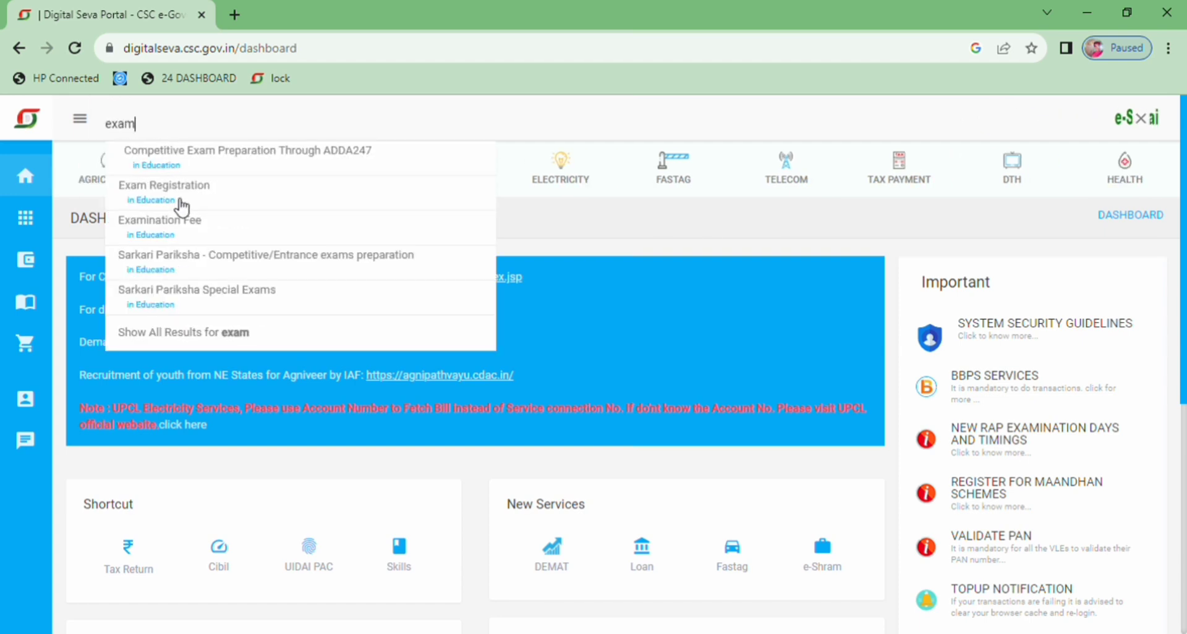
pyautogui.click(185, 229)
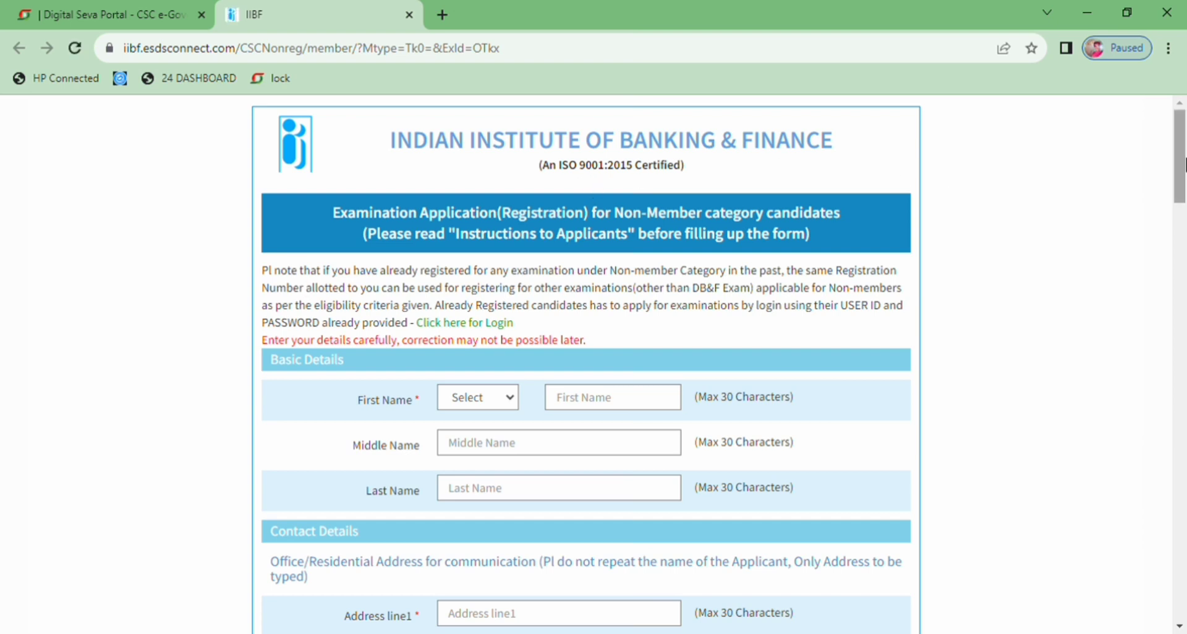
# Set the applicant's title to Mr. and fill in the first name under Basic Details
pyautogui.moveTo(1183, 165)
pyautogui.mouseDown()
pyautogui.moveTo(1165, 282)
pyautogui.moveTo(1184, 393)
pyautogui.moveTo(1183, 532)
pyautogui.moveTo(1184, 159)
pyautogui.mouseUp()
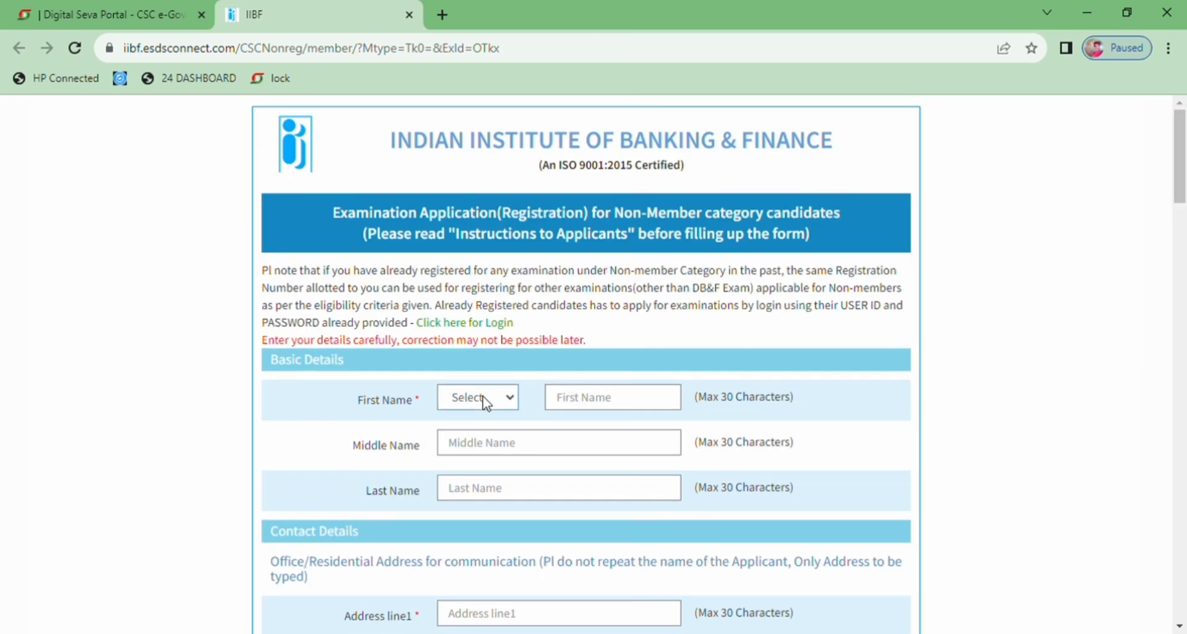
pyautogui.click(471, 439)
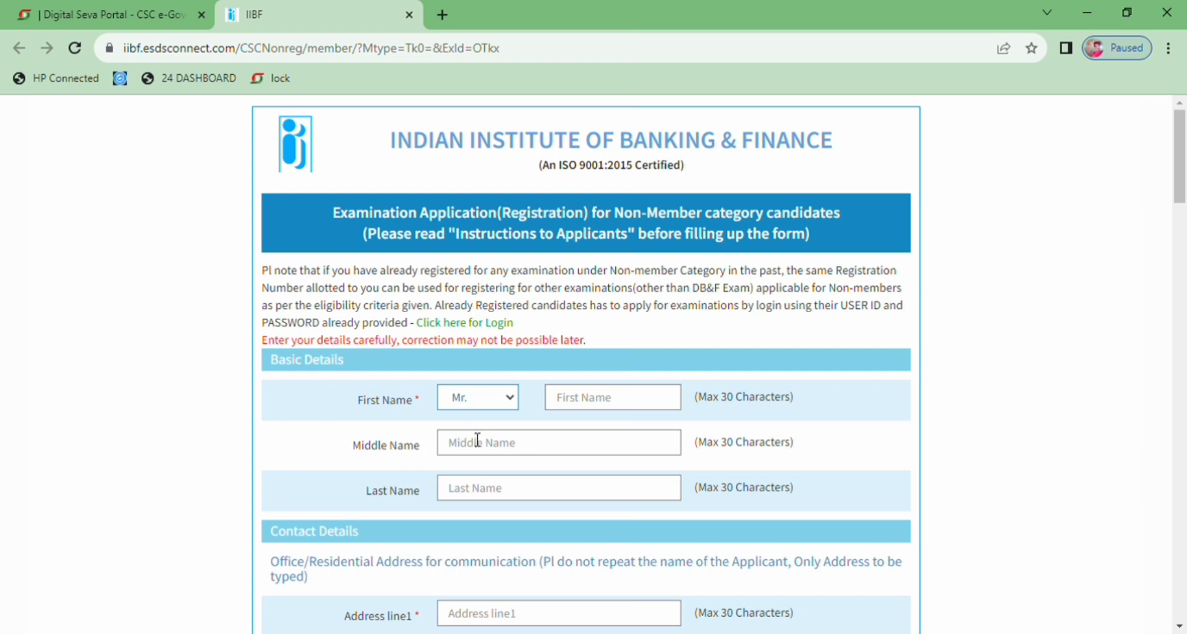
pyautogui.click(583, 408)
pyautogui.moveTo(276, 346); pyautogui.dragTo(565, 320)
pyautogui.click(620, 332)
pyautogui.click(475, 503)
pyautogui.click(584, 408)
pyautogui.write('sav')
pyautogui.write('chin')
# Clear the First Name field and enter the applicant's name in the Last Name field instead
pyautogui.click(496, 498)
pyautogui.click(614, 409)
pyautogui.press('BackSpace')
pyautogui.press('BackSpace')
pyautogui.press('BackSpace')
pyautogui.press('BackSpace')
pyautogui.press('BackSpace')
pyautogui.click(494, 496)
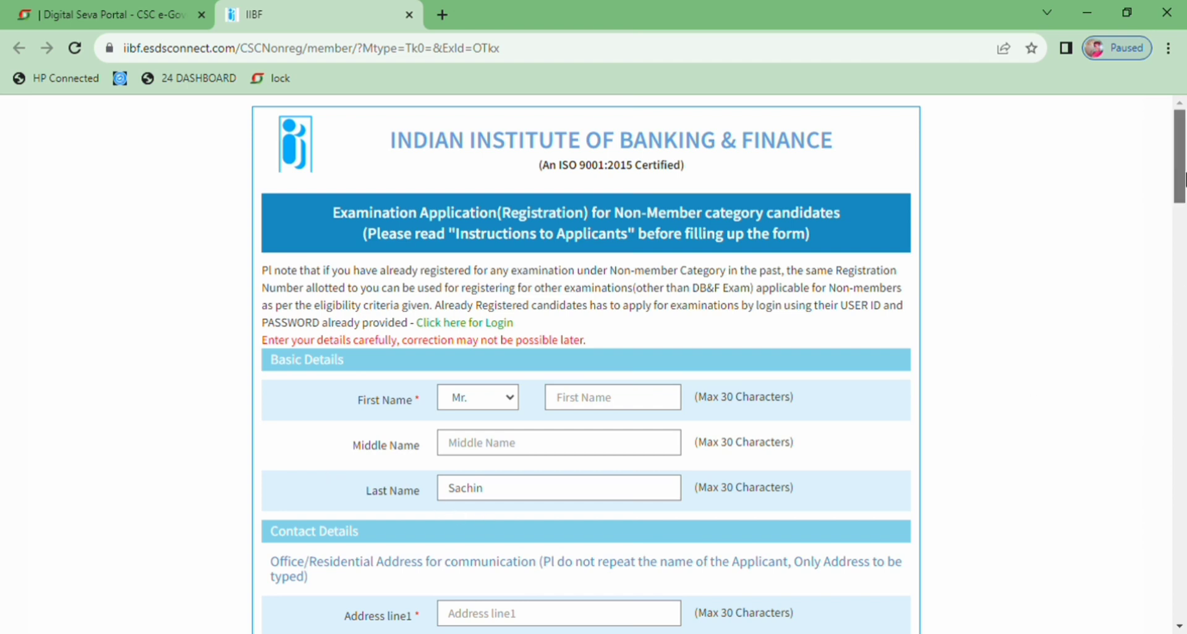
# Fill the contact details from the saved address suggestion and shorten Address line1 to the village name only
pyautogui.moveTo(1179, 181); pyautogui.dragTo(1183, 227)
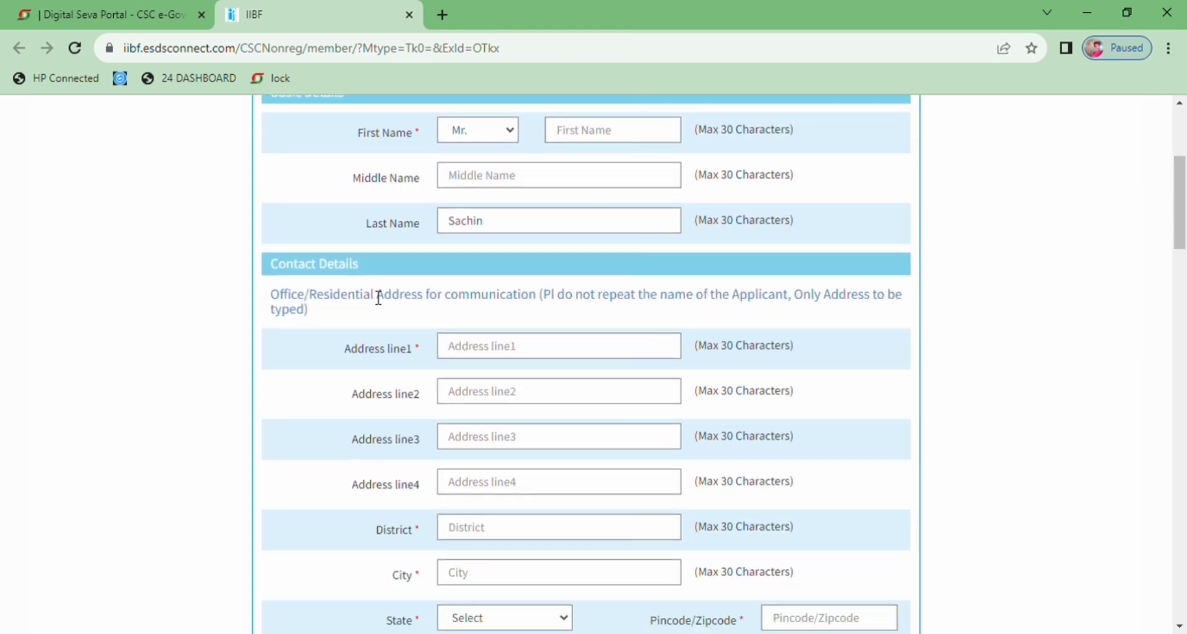
pyautogui.click(519, 355)
pyautogui.click(566, 406)
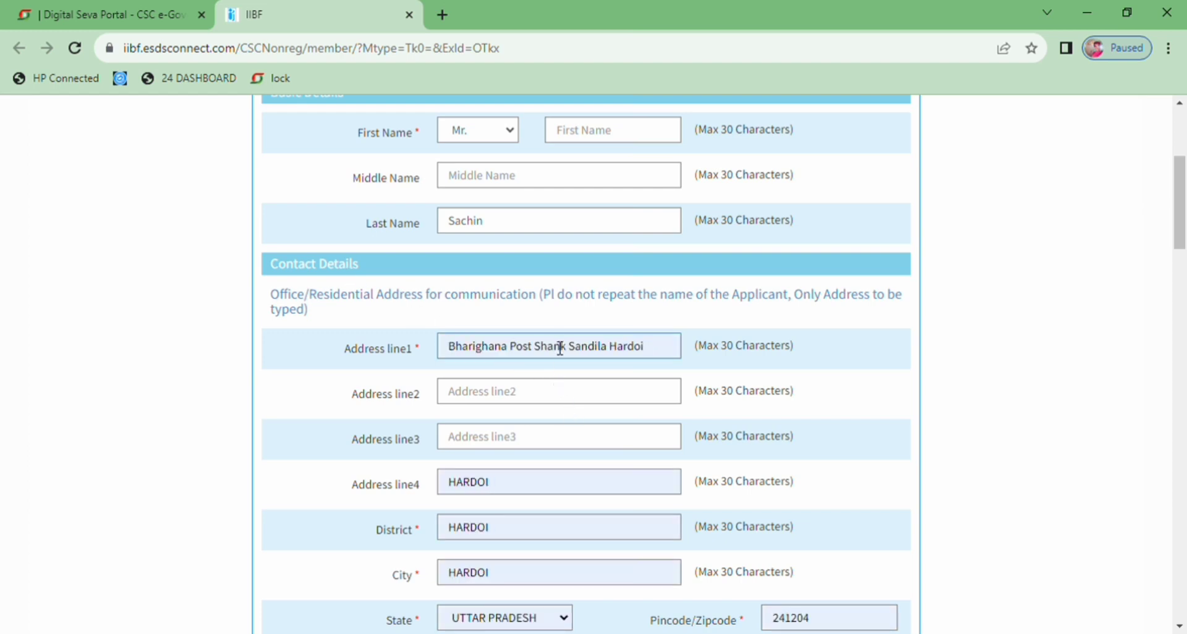
pyautogui.press('BackSpace')
pyautogui.press('BackSpace')
pyautogui.press('BackSpace')
pyautogui.press('BackSpace')
pyautogui.press('BackSpace')
pyautogui.press('BackSpace')
pyautogui.press('BackSpace')
pyautogui.press('BackSpace')
pyautogui.press('BackSpace')
pyautogui.press('BackSpace')
pyautogui.press('BackSpace')
pyautogui.press('BackSpace')
pyautogui.press('BackSpace')
pyautogui.press('BackSpace')
pyautogui.press('BackSpace')
pyautogui.press('BackSpace')
pyautogui.press('BackSpace')
pyautogui.press('BackSpace')
pyautogui.press('BackSpace')
pyautogui.press('BackSpace')
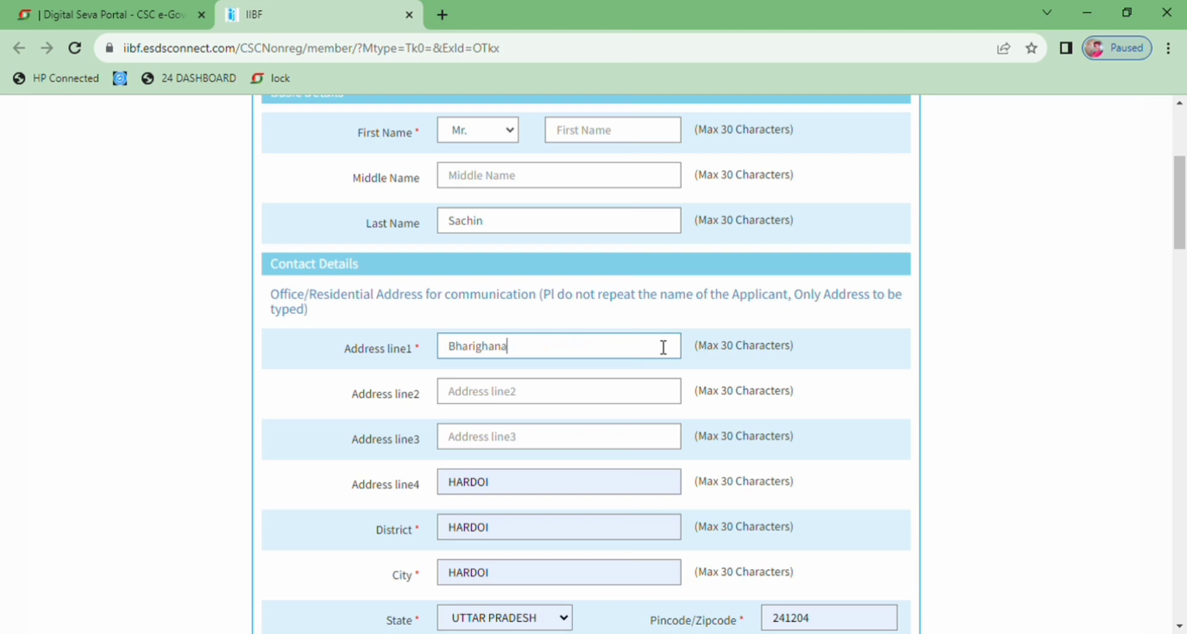
# Enter the applicant's post office in Address line2 and the town in Address line3
pyautogui.click(502, 399)
pyautogui.write('postb')
pyautogui.press('BackSpace')
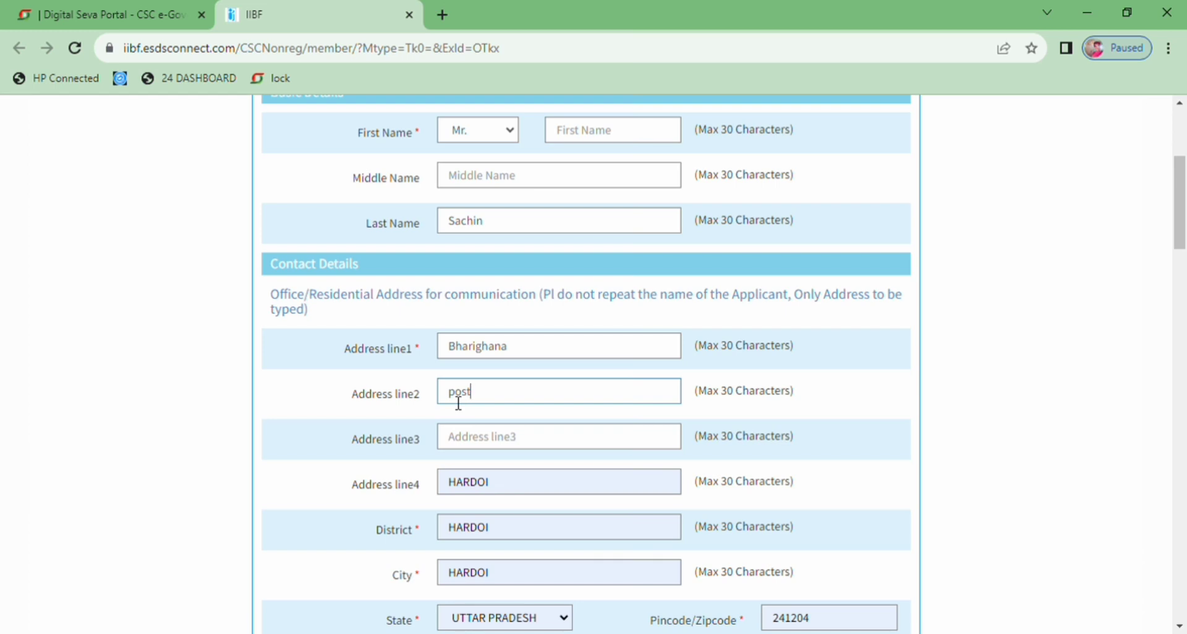
pyautogui.write('sank')
pyautogui.click(472, 434)
pyautogui.write('sandila')
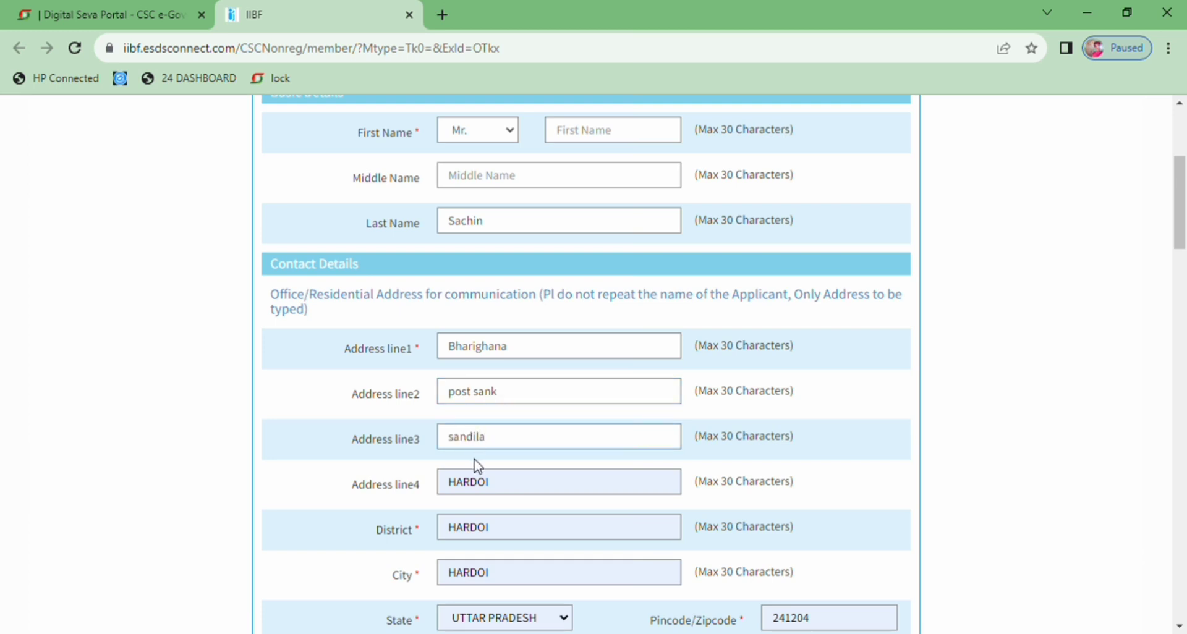
# Replace the autofilled Address line4 with the applicant's town and district
pyautogui.press('BackSpace')
pyautogui.press('BackSpace')
pyautogui.press('BackSpace')
pyautogui.press('BackSpace')
pyautogui.press('BackSpace')
pyautogui.press('BackSpace')
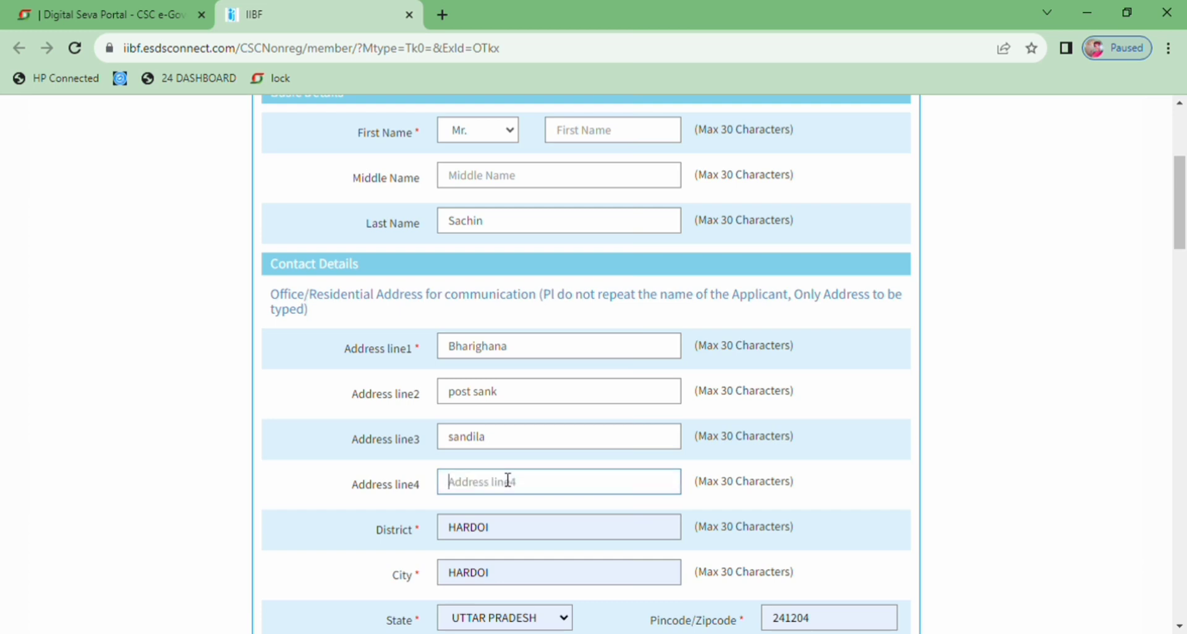
pyautogui.write('sandila hardoi')
# Replace the autofilled City value with the applicant's town
pyautogui.click(522, 579)
pyautogui.hotkey('ctrl', 'a')
pyautogui.press('BackSpace')
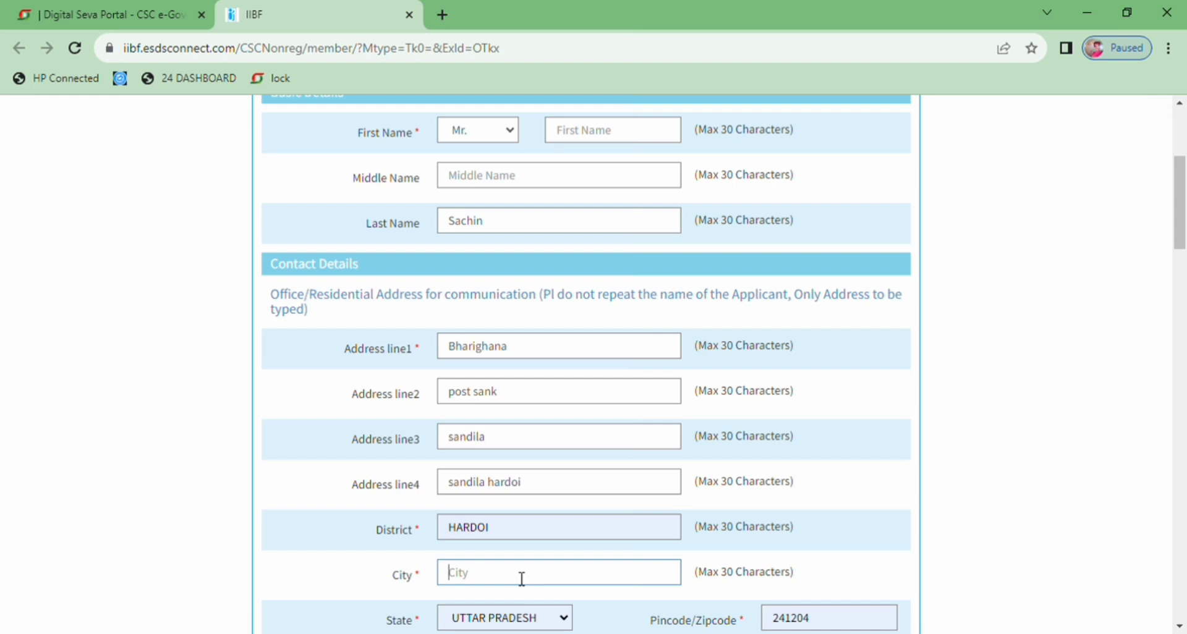
pyautogui.write('Sandila')
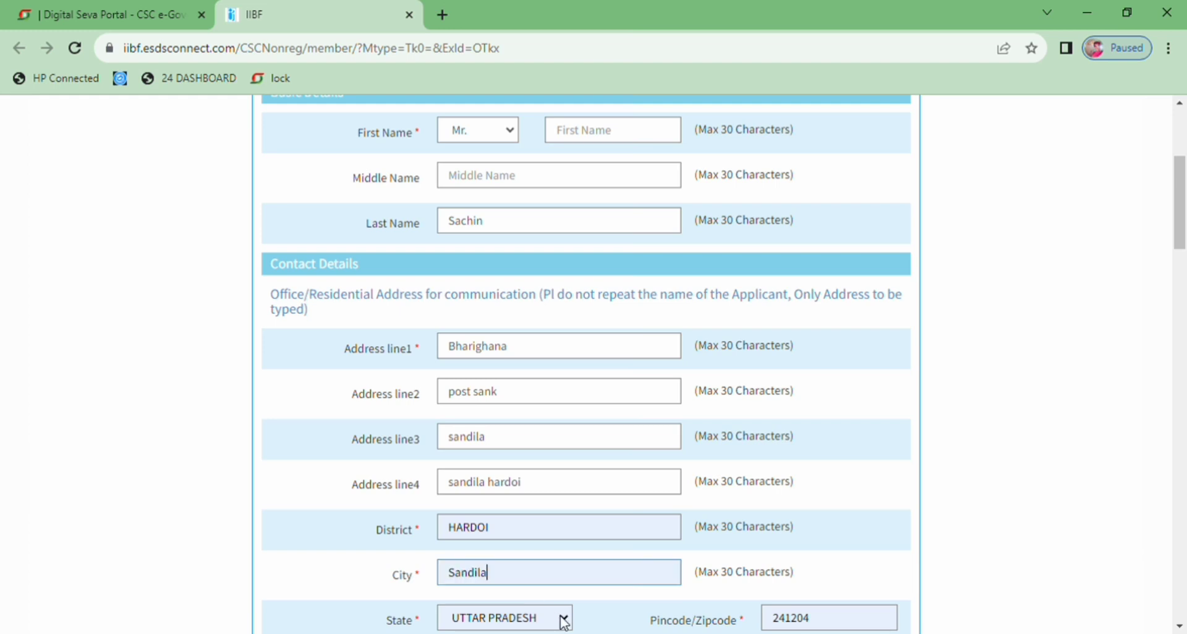
# Select the day and year of the applicant's date of birth
pyautogui.scroll(-5, 1184, 234)
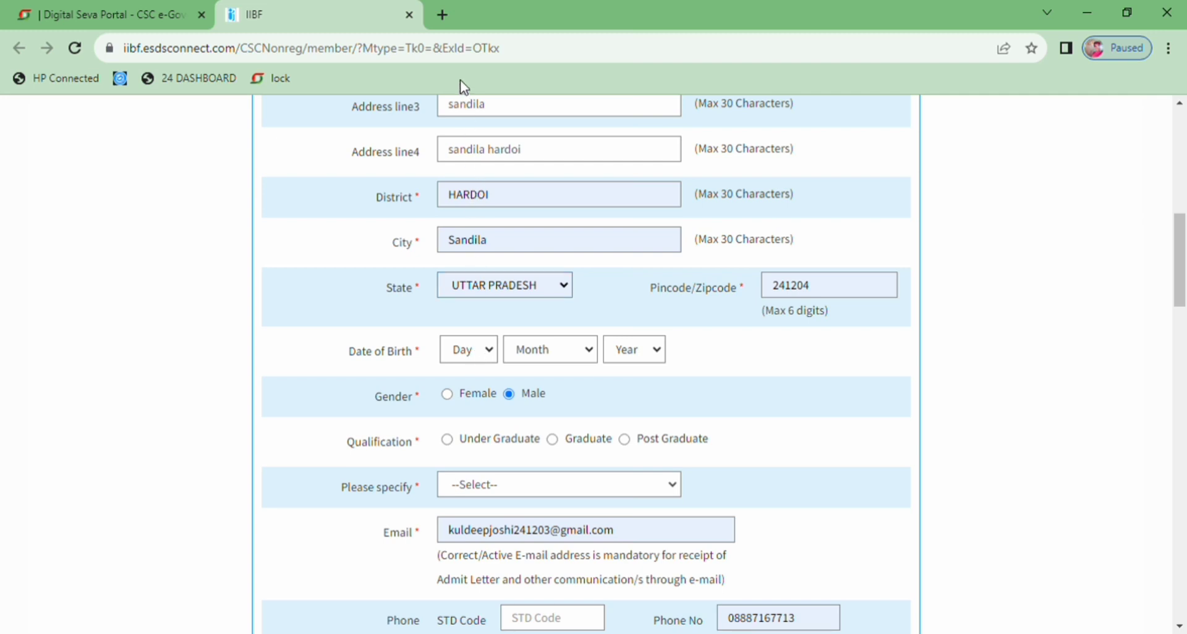
pyautogui.press('4')
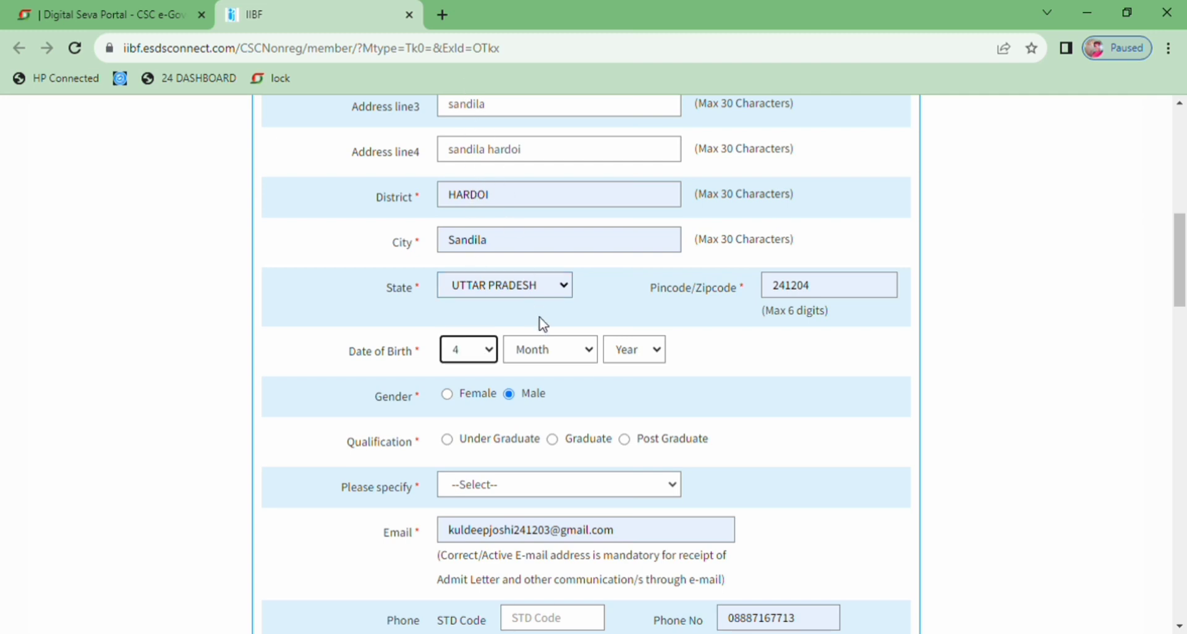
pyautogui.click(543, 347)
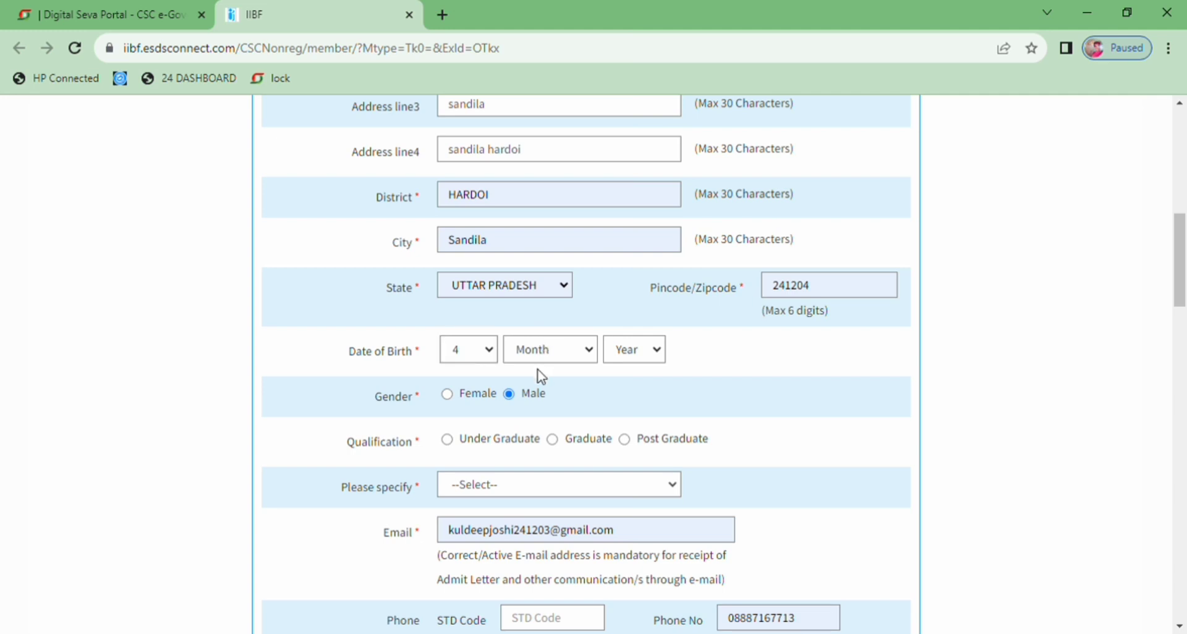
pyautogui.click(626, 356)
pyautogui.click(634, 334)
# Set the qualification to Under Graduate and specify it as SSC
pyautogui.click(448, 442)
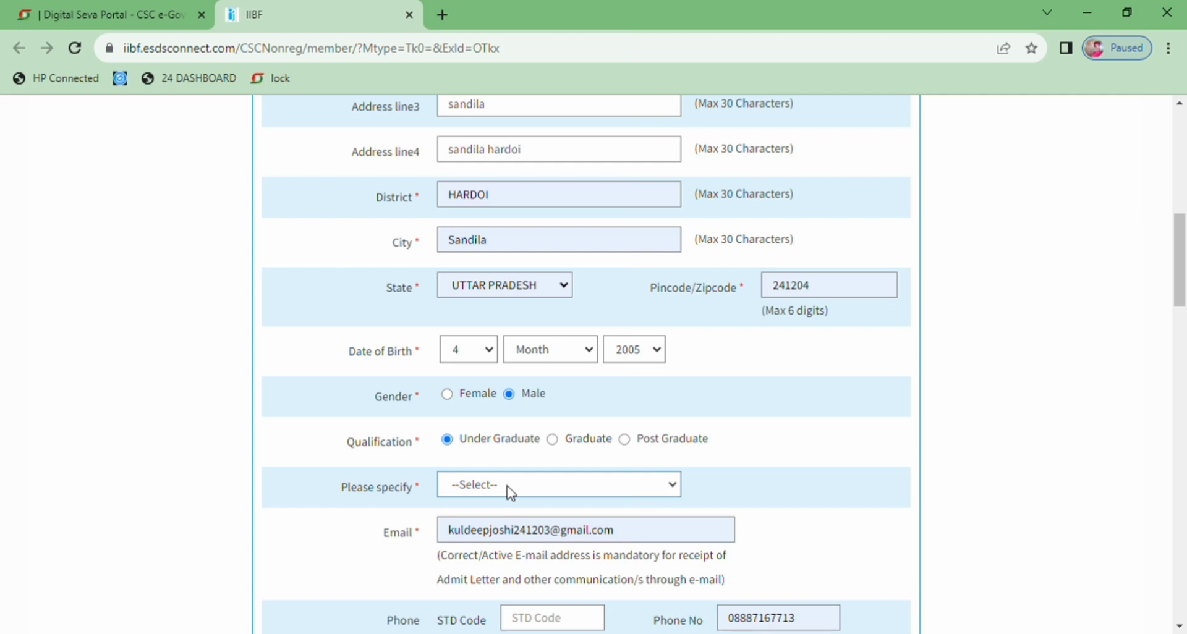
pyautogui.click(493, 527)
pyautogui.click(476, 539)
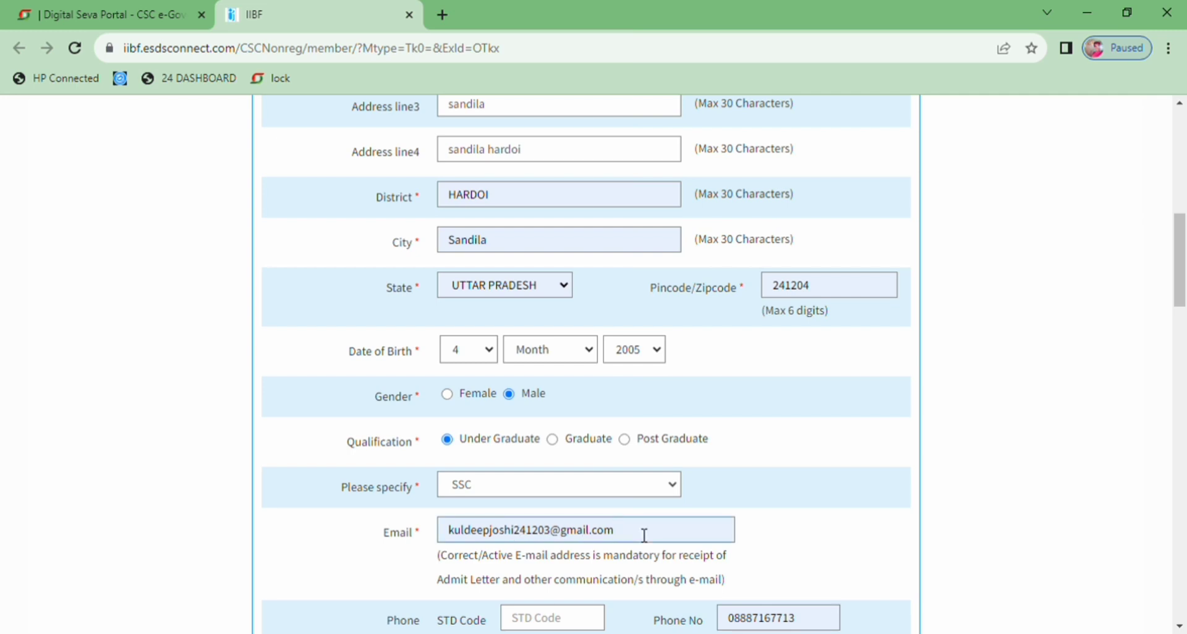
# Fill in the Mobile field from the saved suggestion and clear the autofilled Phone No field
pyautogui.scroll(-3, 1182, 303)
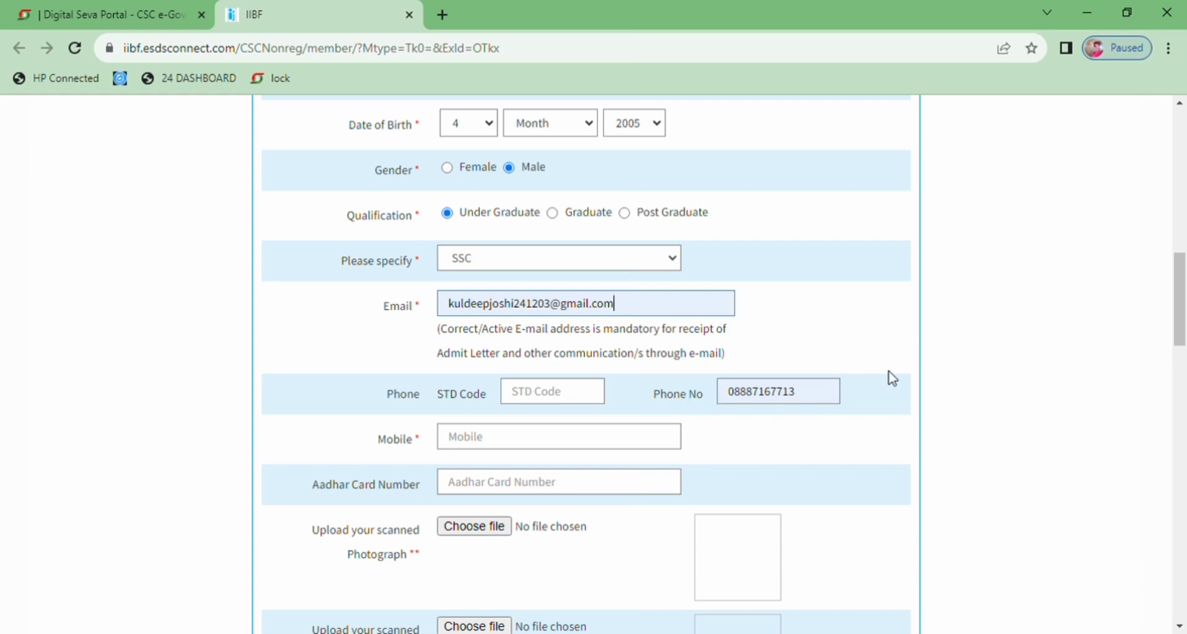
pyautogui.click(809, 392)
pyautogui.press('BackSpace')
pyautogui.press('BackSpace')
pyautogui.press('BackSpace')
pyautogui.press('BackSpace')
pyautogui.press('BackSpace')
pyautogui.press('BackSpace')
pyautogui.press('BackSpace')
pyautogui.press('BackSpace')
pyautogui.press('BackSpace')
pyautogui.press('BackSpace')
pyautogui.press('BackSpace')
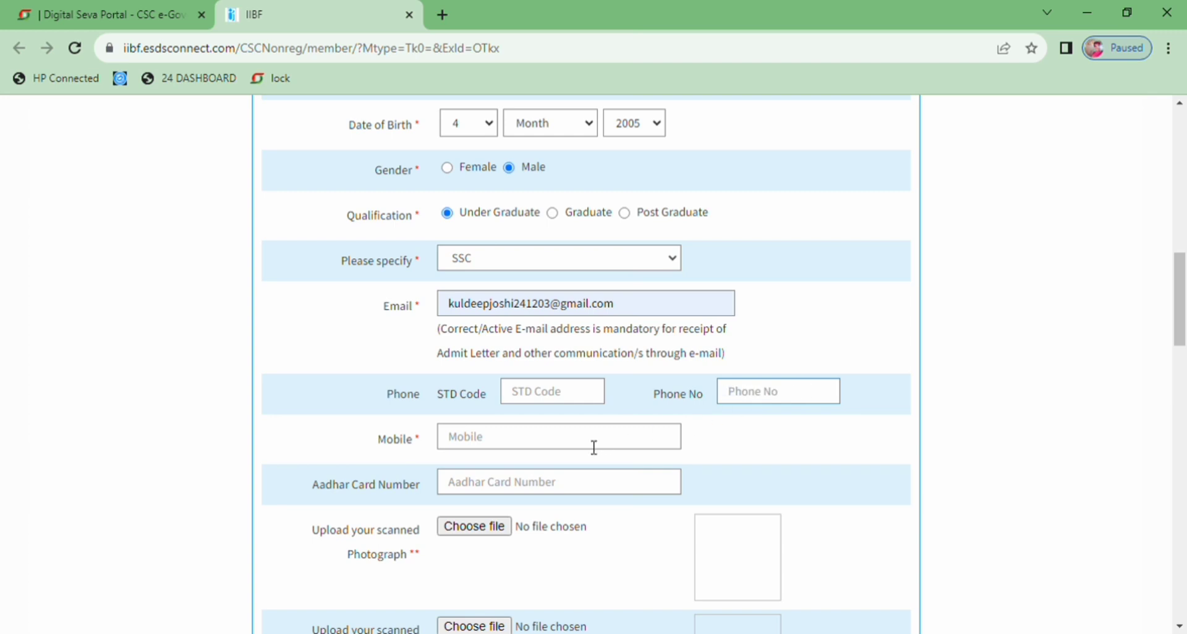
pyautogui.click(516, 445)
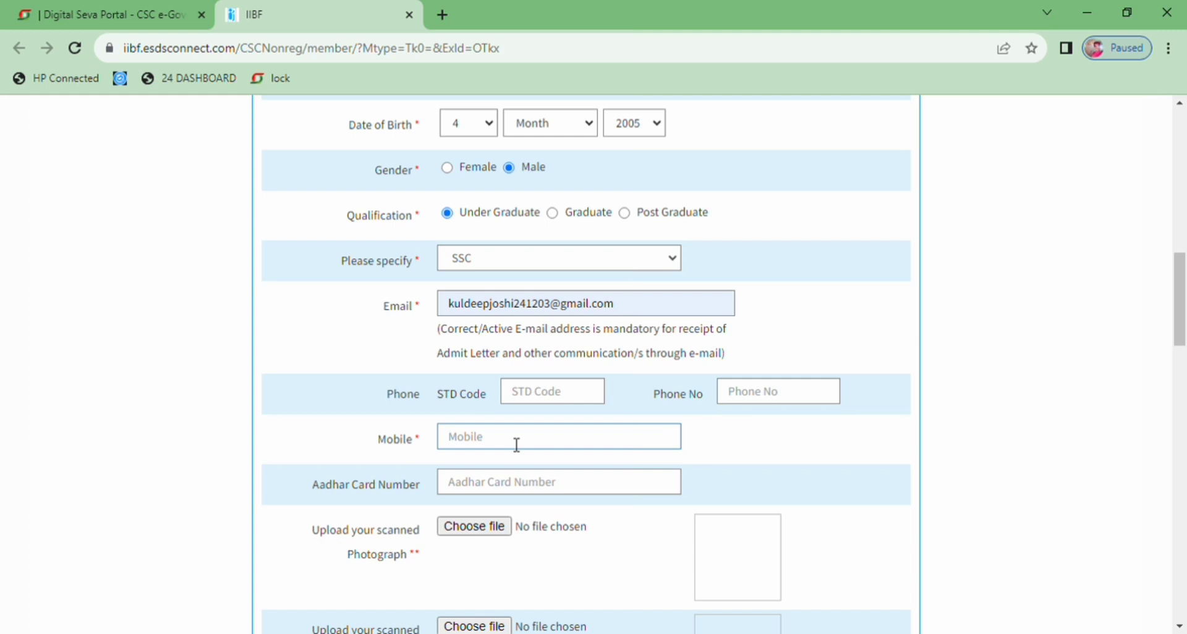
pyautogui.click(577, 487)
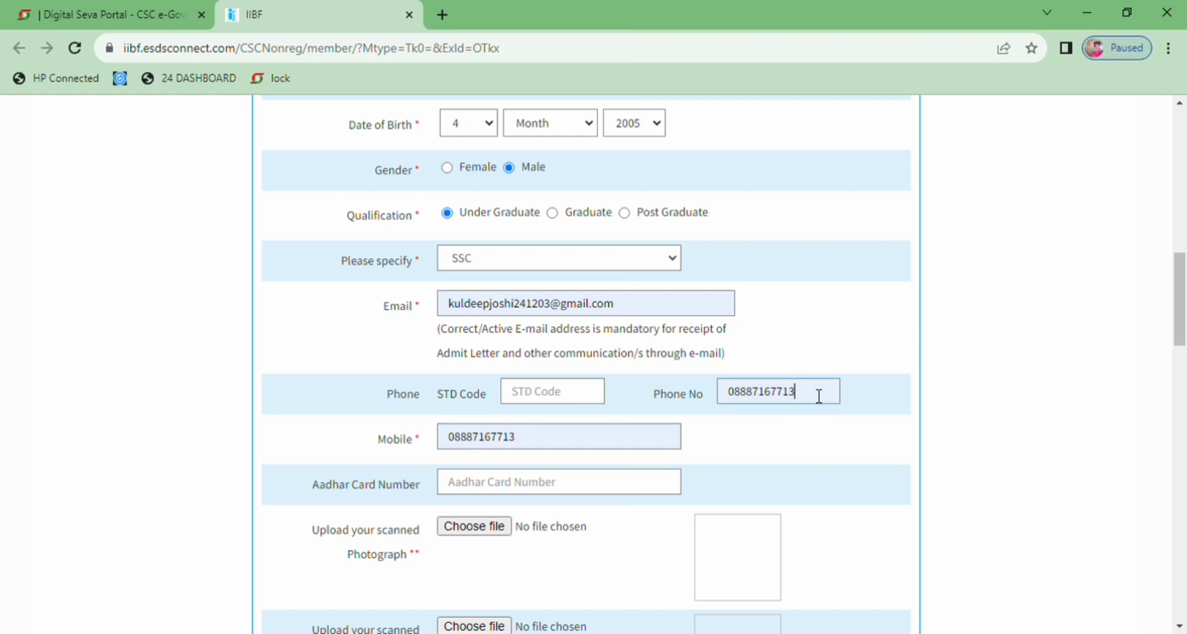
pyautogui.press('BackSpace')
pyautogui.press('BackSpace')
pyautogui.press('BackSpace')
pyautogui.press('BackSpace')
pyautogui.press('BackSpace')
pyautogui.press('BackSpace')
pyautogui.press('BackSpace')
pyautogui.press('BackSpace')
pyautogui.press('BackSpace')
pyautogui.press('BackSpace')
pyautogui.press('BackSpace')
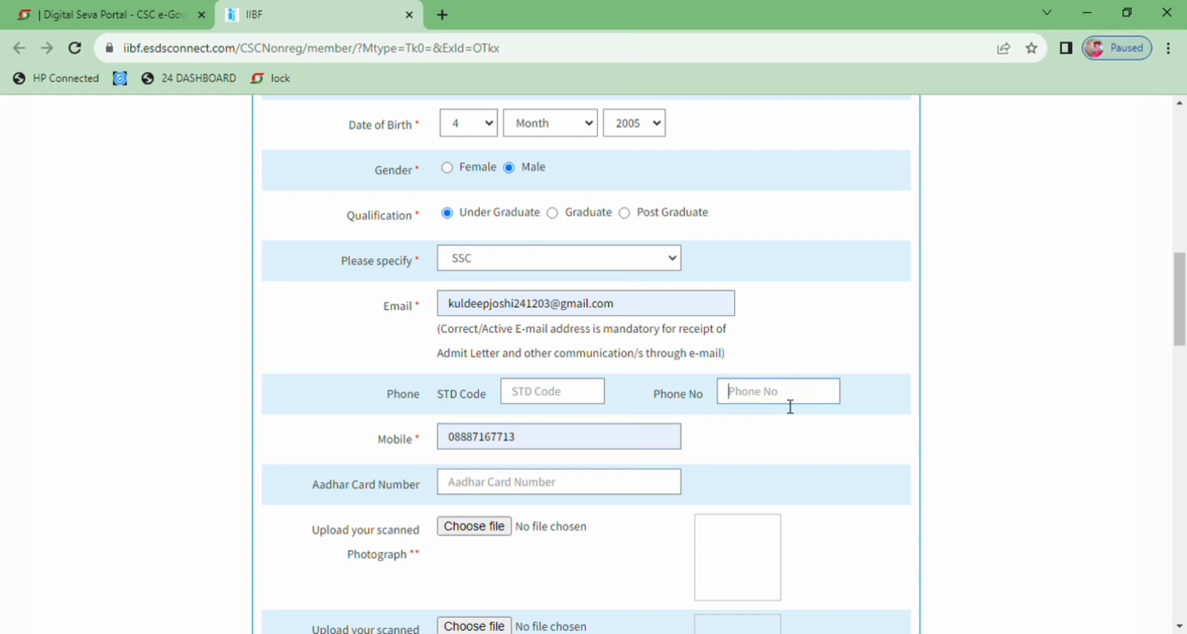
# Enter the applicant's Aadhar card number in its field
pyautogui.click(492, 482)
pyautogui.write('7')
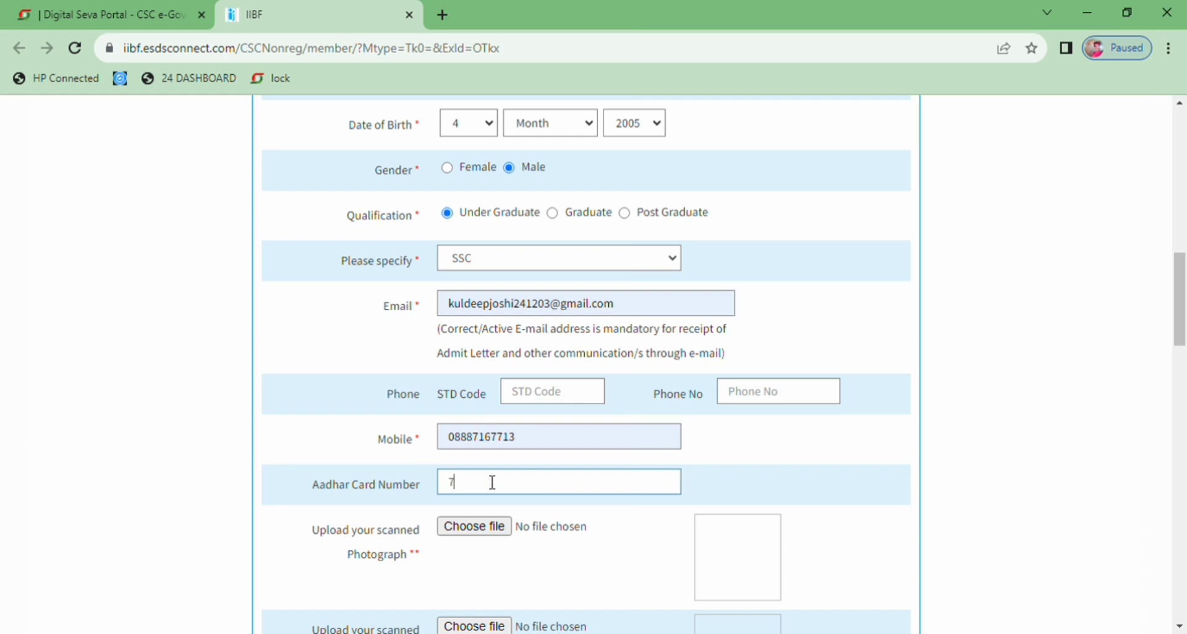
pyautogui.write('7777777777777')
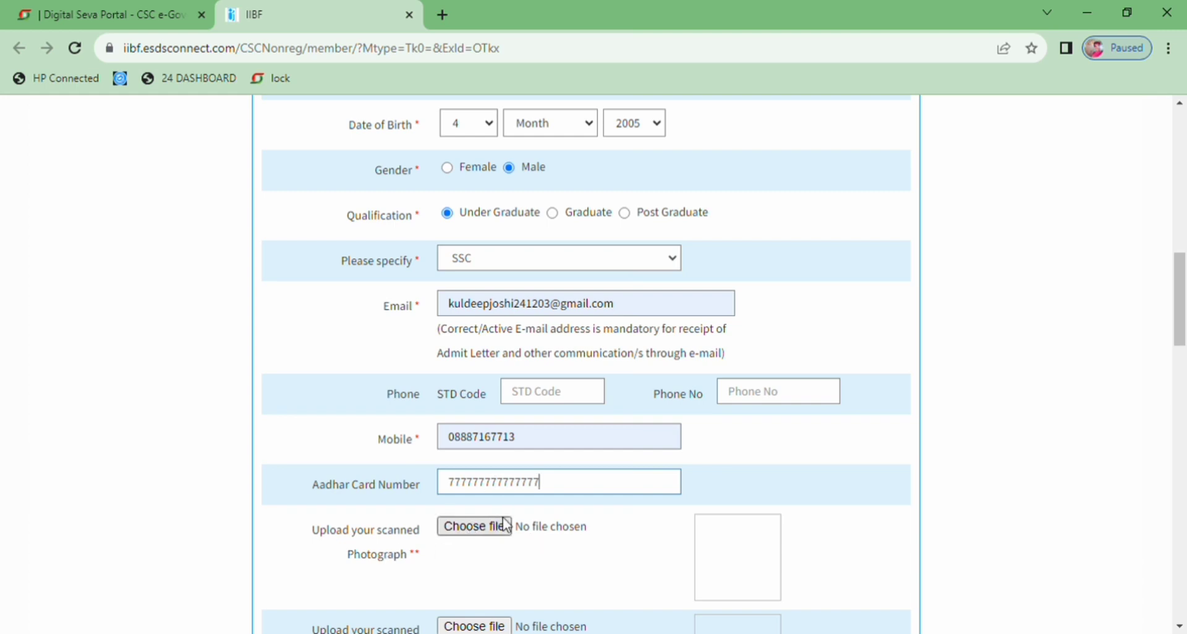
# Choose Pan card as the ID proof and enter the applicant's ID number
pyautogui.scroll(-2, 1185, 332)
pyautogui.moveTo(1185, 332); pyautogui.dragTo(1182, 408)
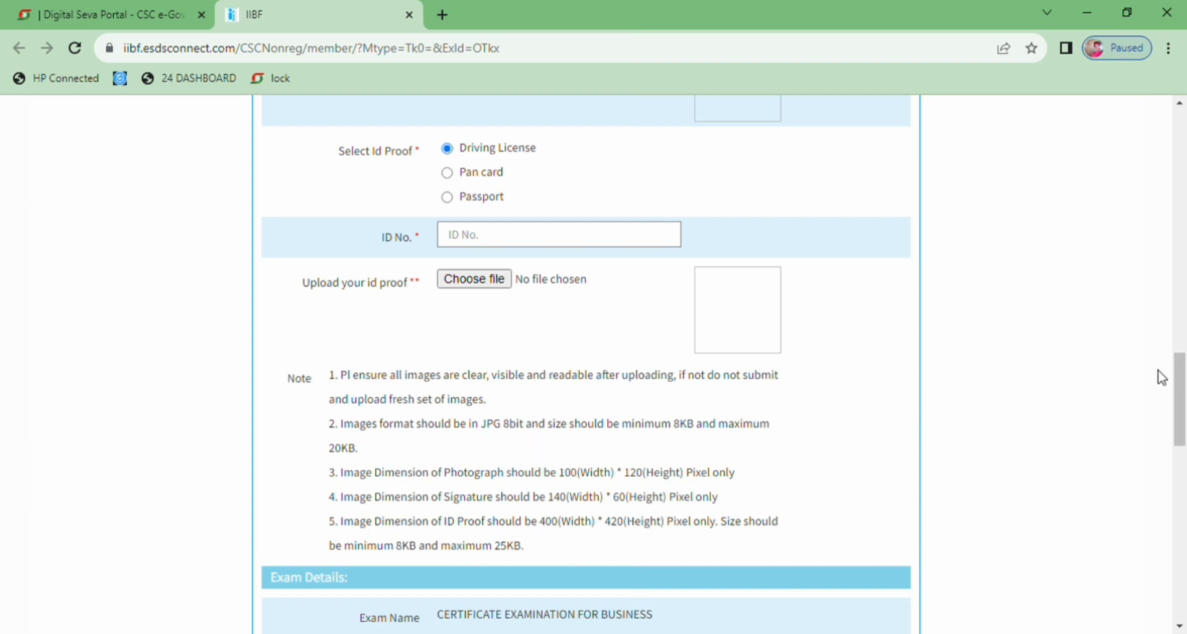
pyautogui.moveTo(1181, 389); pyautogui.dragTo(1182, 344)
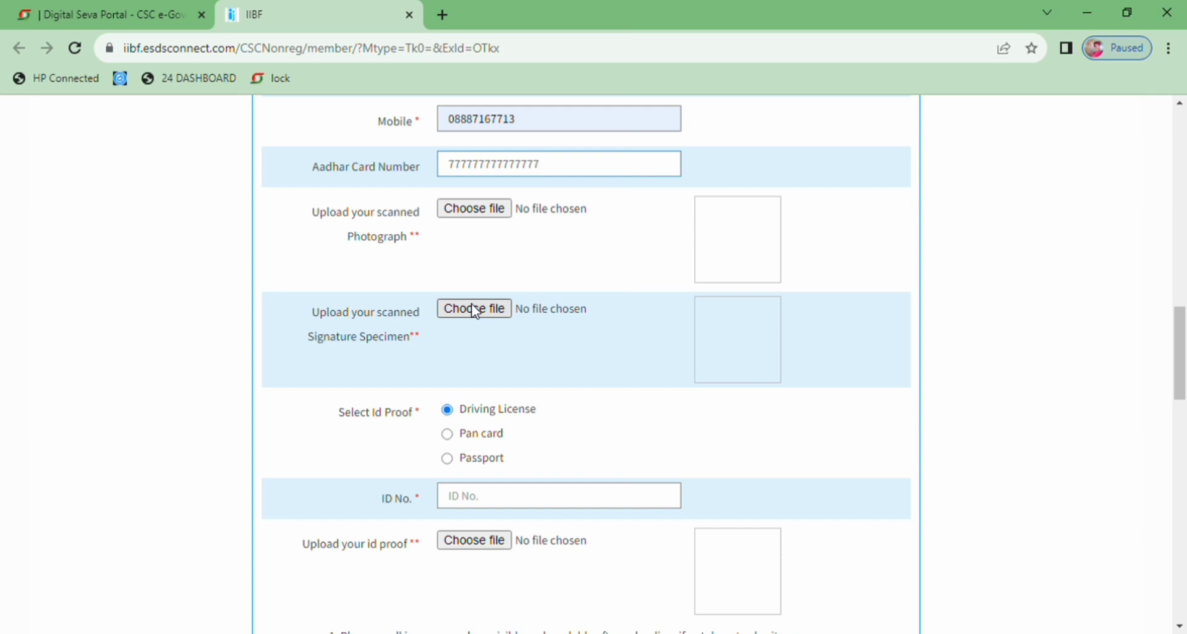
pyautogui.moveTo(1182, 363)
pyautogui.mouseDown()
pyautogui.moveTo(1182, 528)
pyautogui.moveTo(1184, 345)
pyautogui.moveTo(1183, 376)
pyautogui.mouseUp()
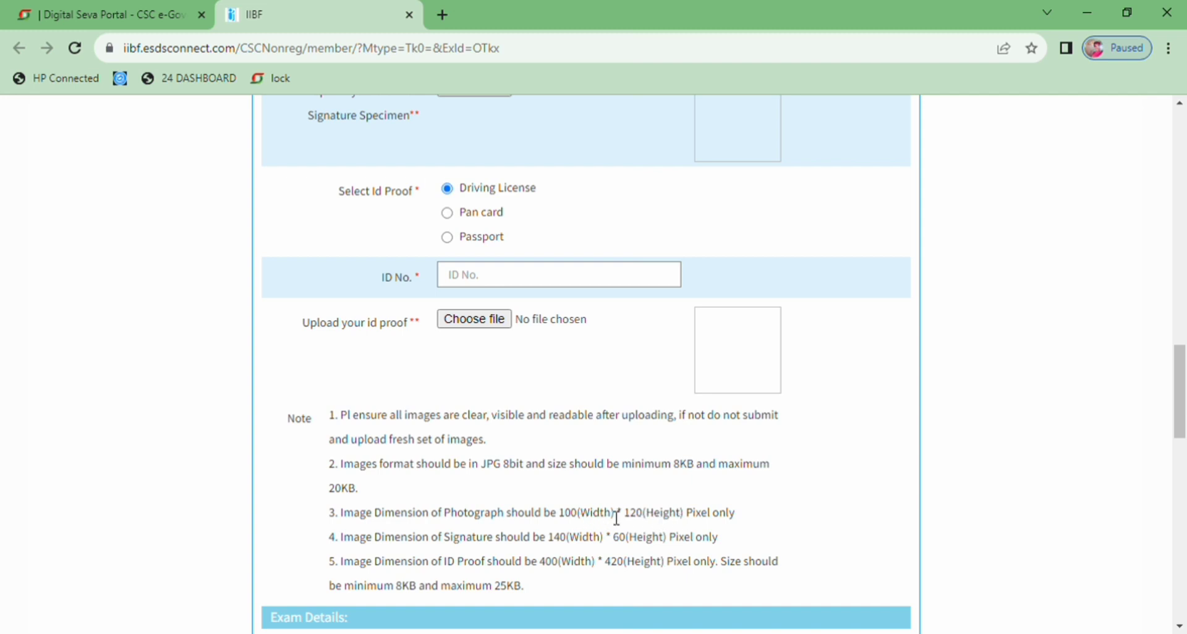
pyautogui.scroll(3, 1182, 358)
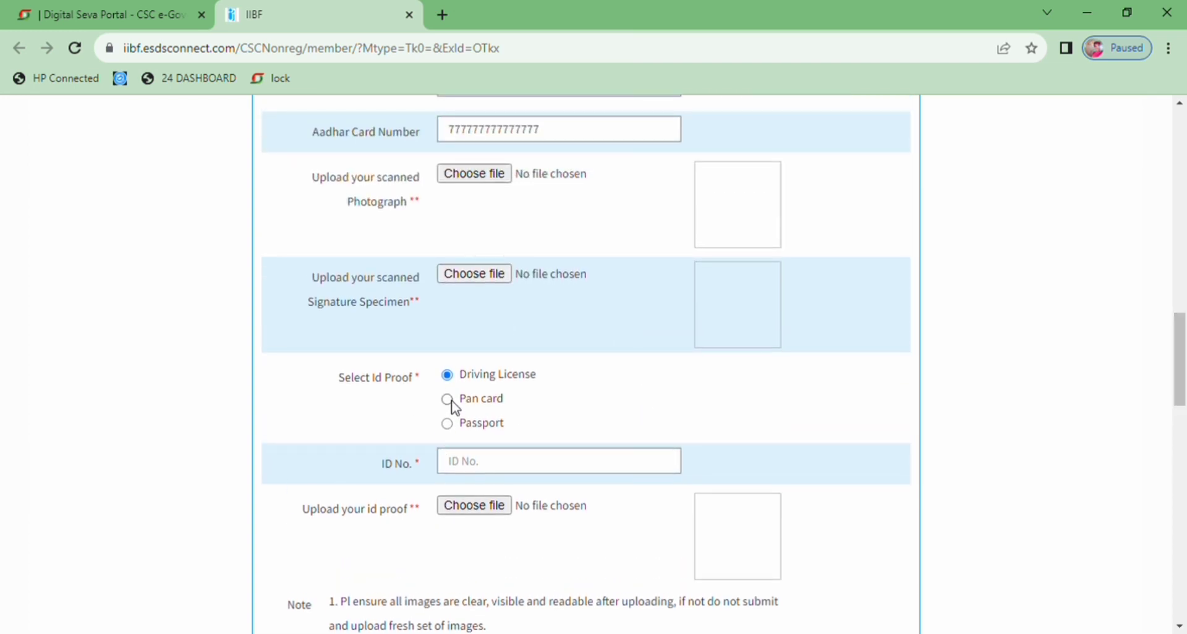
pyautogui.click(449, 400)
pyautogui.click(467, 462)
pyautogui.write('66666666666666')
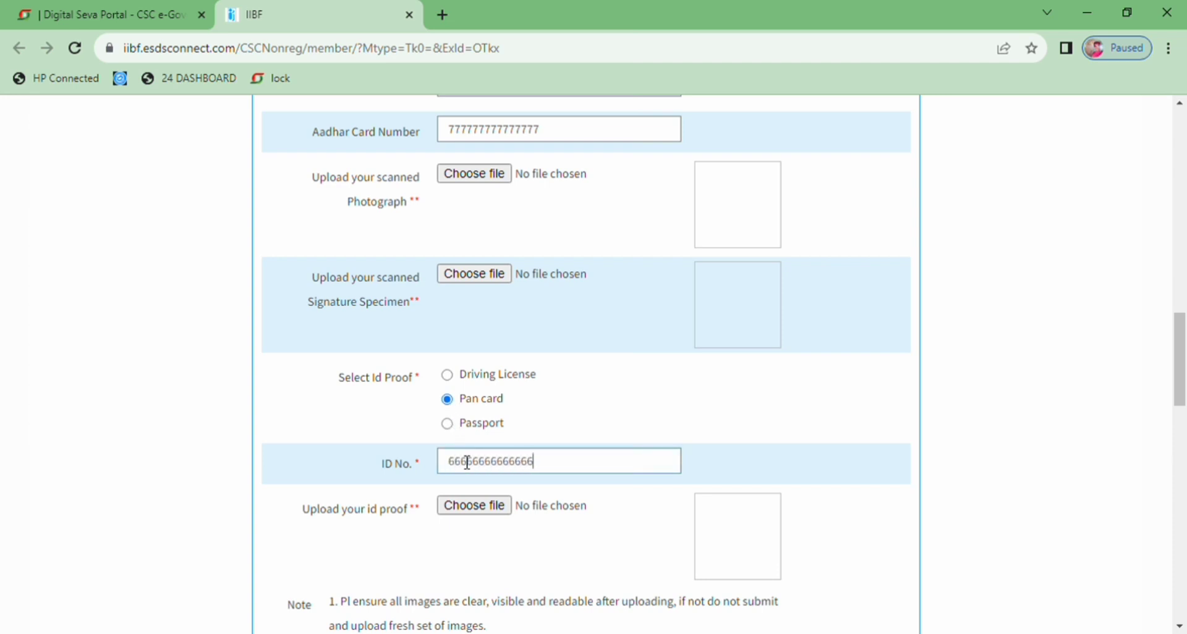
pyautogui.write('uu')
# Set the exam medium to HINDI and the centre name to HARDOI under Exam Details
pyautogui.scroll(-6, 596, 337)
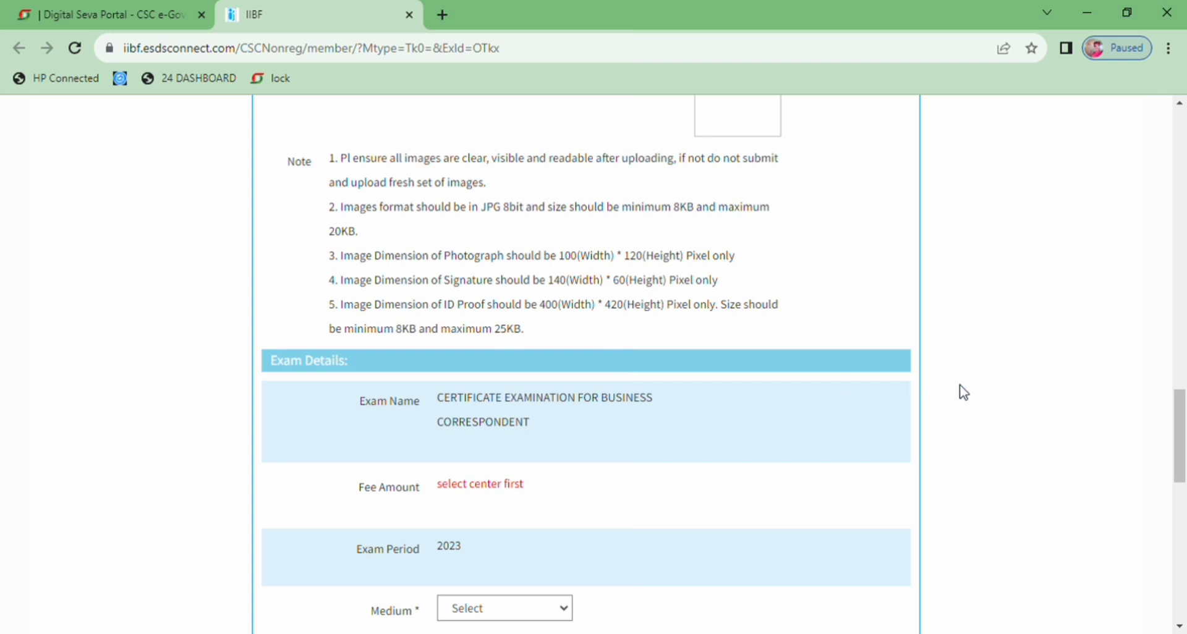
pyautogui.moveTo(1180, 440)
pyautogui.mouseDown()
pyautogui.moveTo(1184, 380)
pyautogui.moveTo(1182, 456)
pyautogui.mouseUp()
pyautogui.scroll(5, 950, 428)
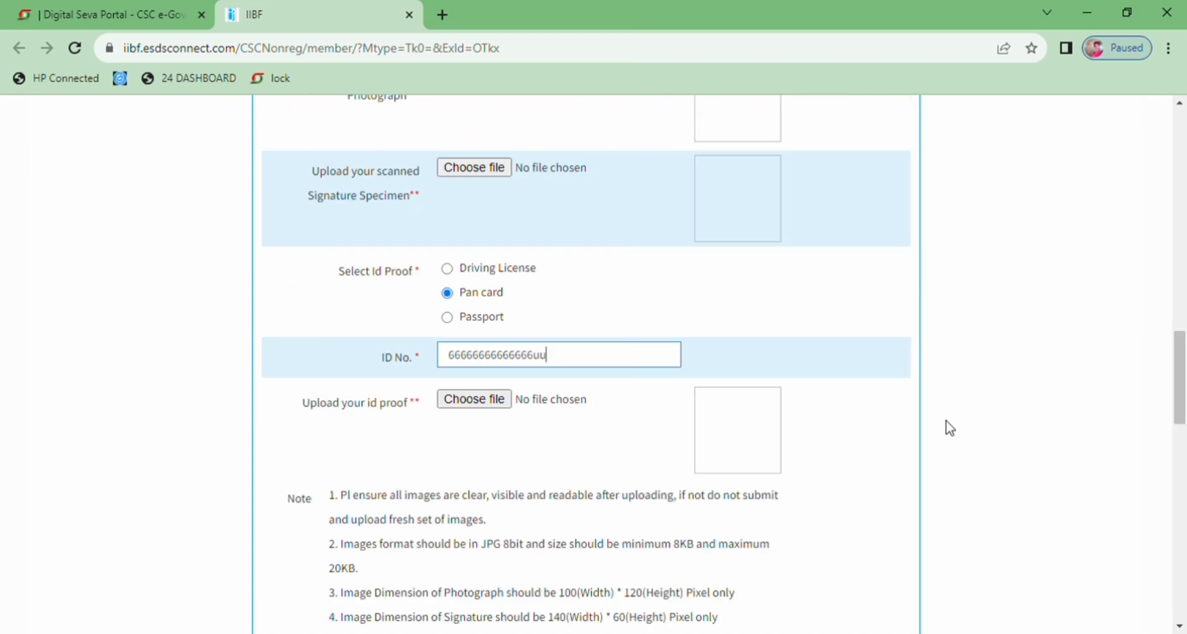
pyautogui.moveTo(1181, 388); pyautogui.dragTo(1180, 457)
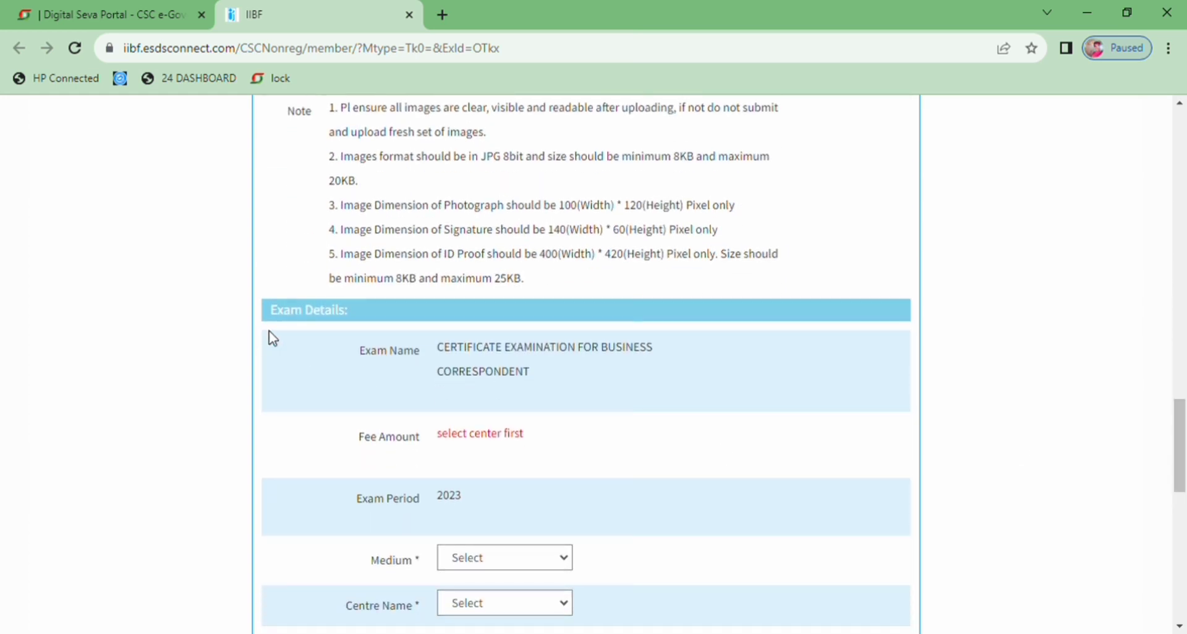
pyautogui.moveTo(1181, 444); pyautogui.dragTo(1182, 488)
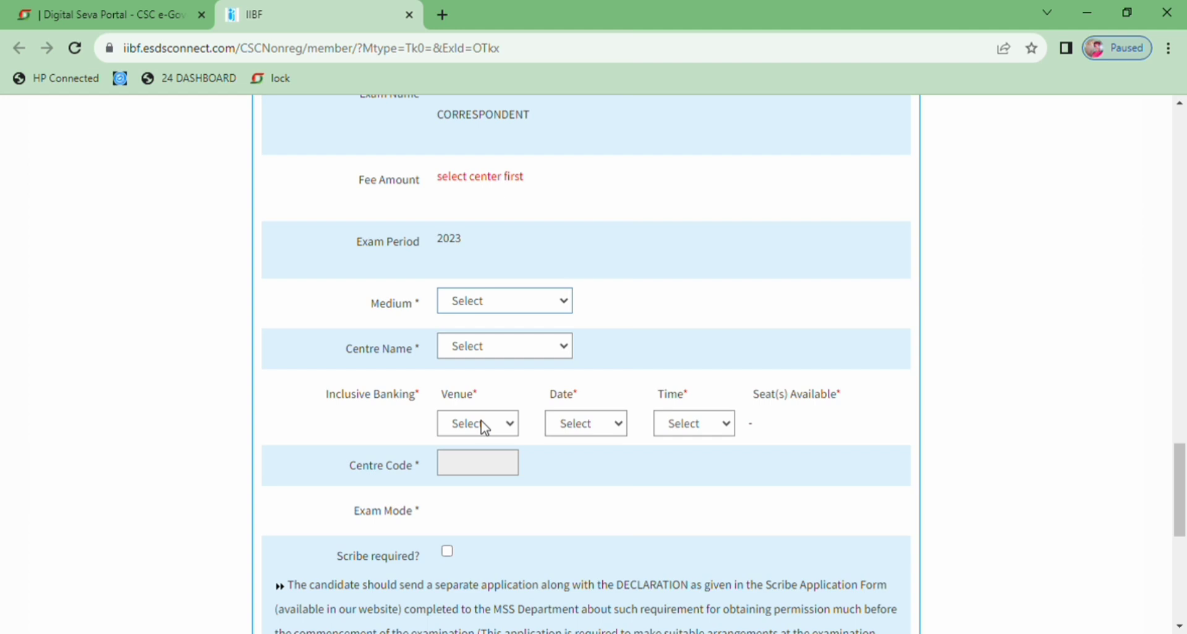
pyautogui.click(479, 387)
pyautogui.click(664, 263)
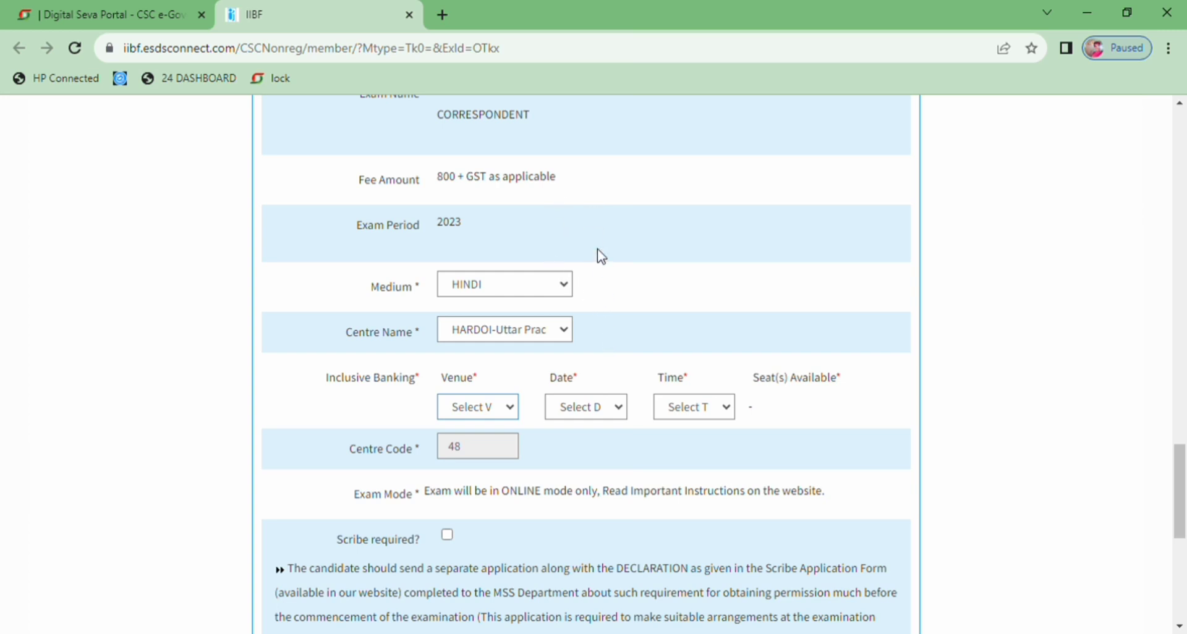
# Choose the CSC venue, the 30-10 exam date and the 12.30 PM time for Inclusive Banking
pyautogui.click(597, 189)
pyautogui.click(595, 472)
pyautogui.click(697, 474)
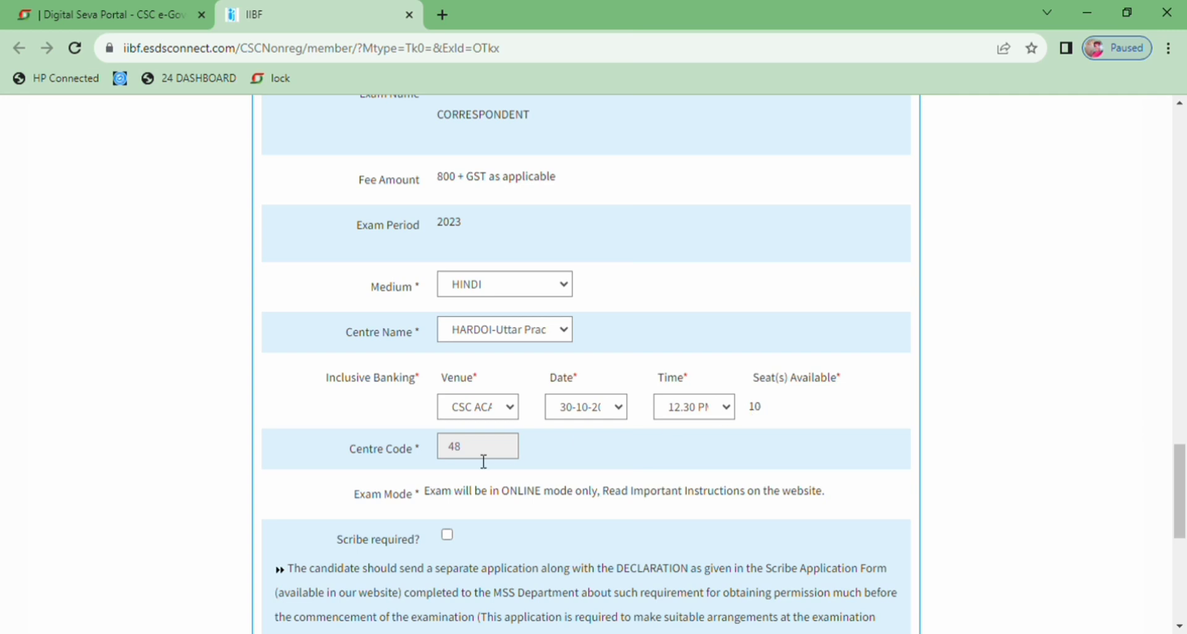
# Mark that a scribe is required, dismissing the resulting notice, and accept the declaration
pyautogui.click(448, 536)
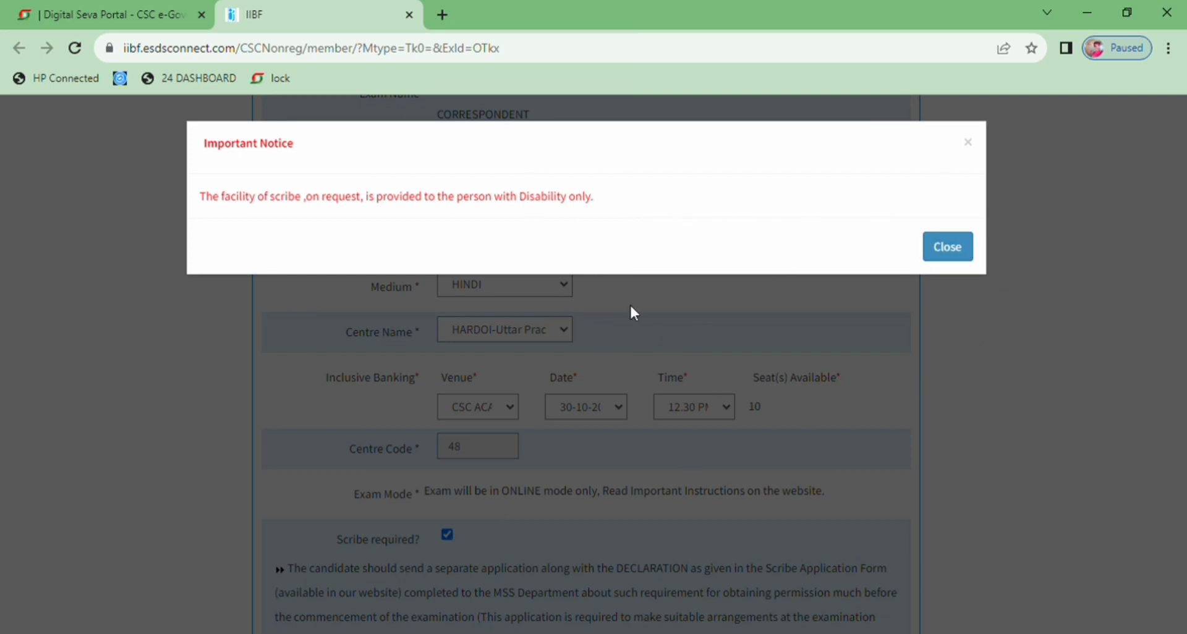
pyautogui.click(946, 253)
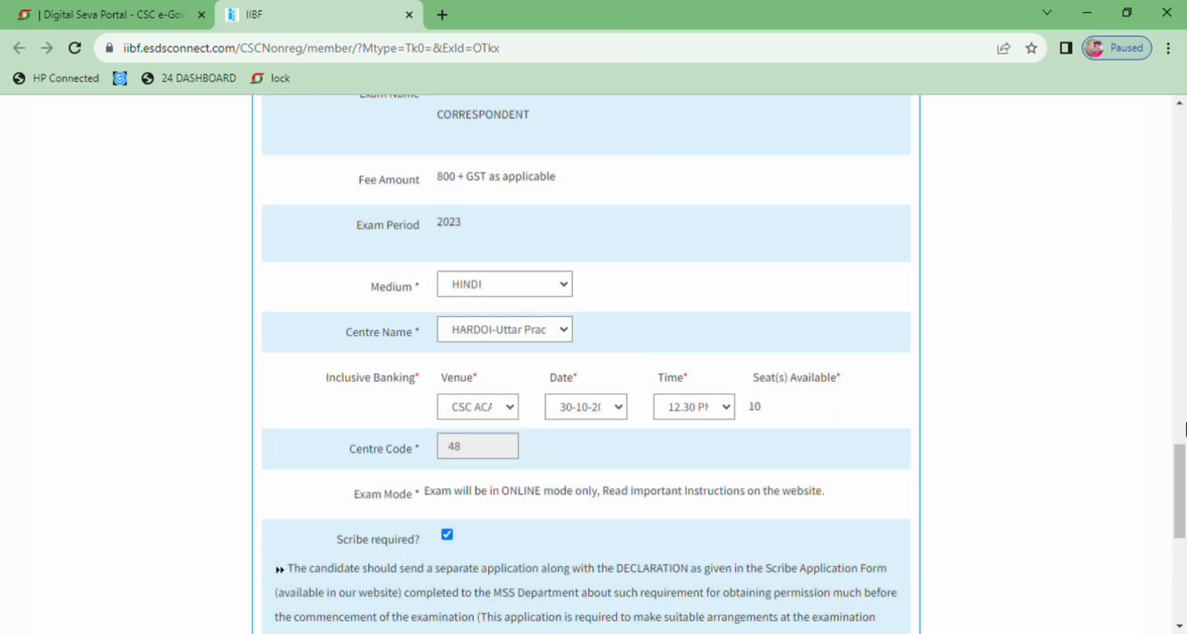
pyautogui.moveTo(1182, 452); pyautogui.dragTo(1181, 534)
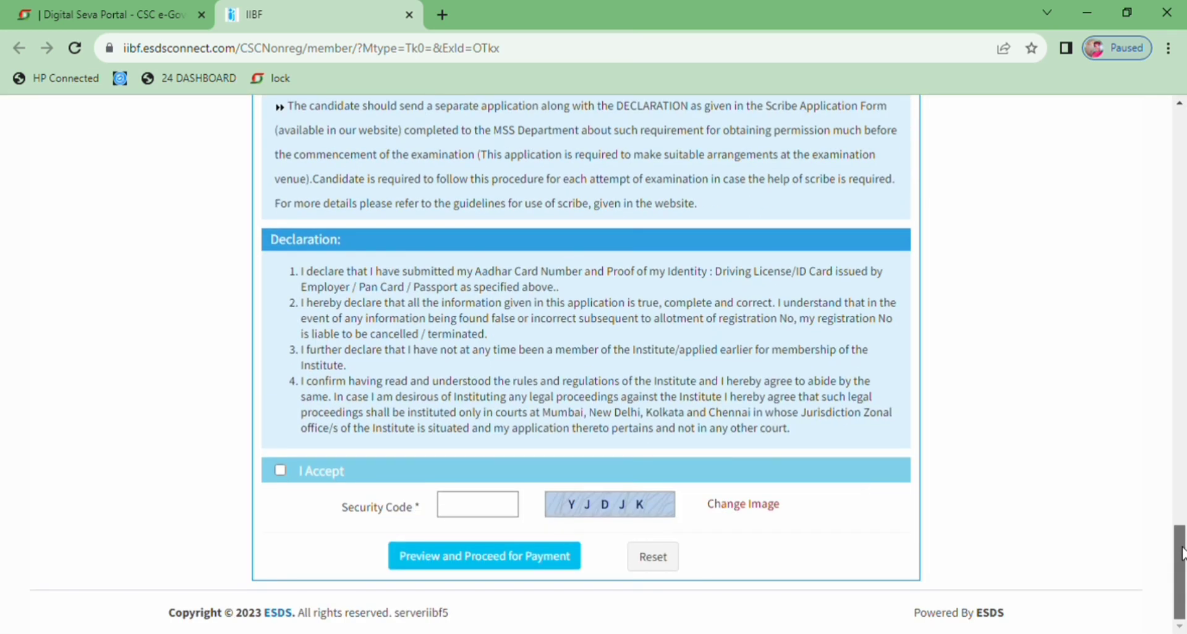
pyautogui.click(281, 472)
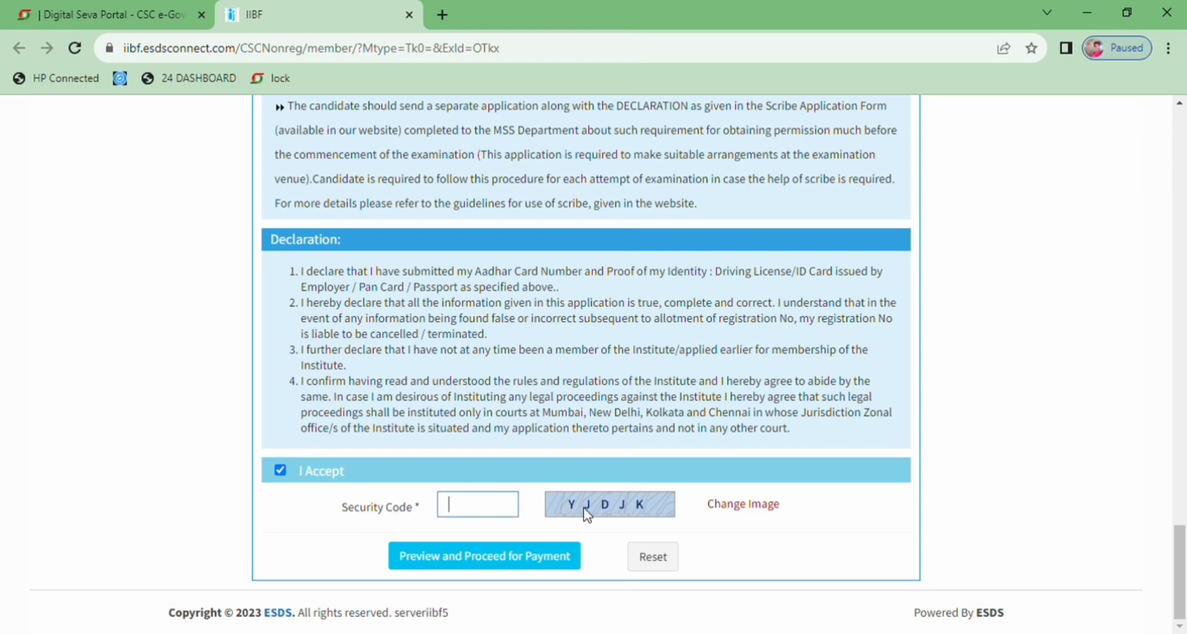
# Fill in the security code and try to preview the application and proceed for payment
pyautogui.click(517, 547)
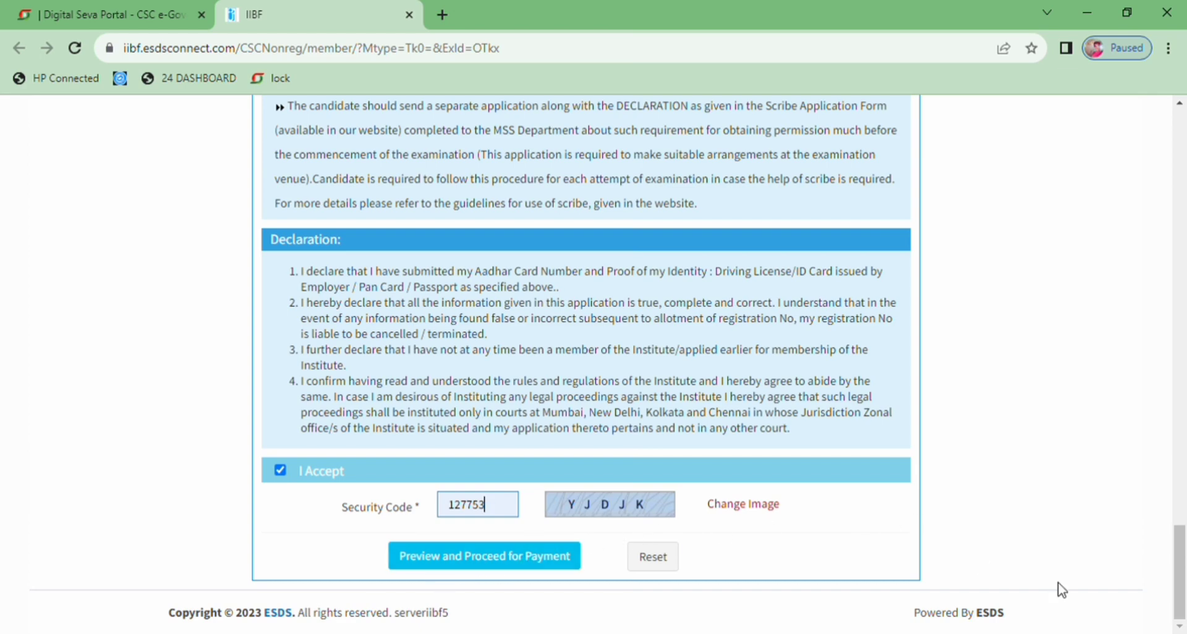
pyautogui.moveTo(1180, 575); pyautogui.dragTo(1156, 598)
pyautogui.click(460, 558)
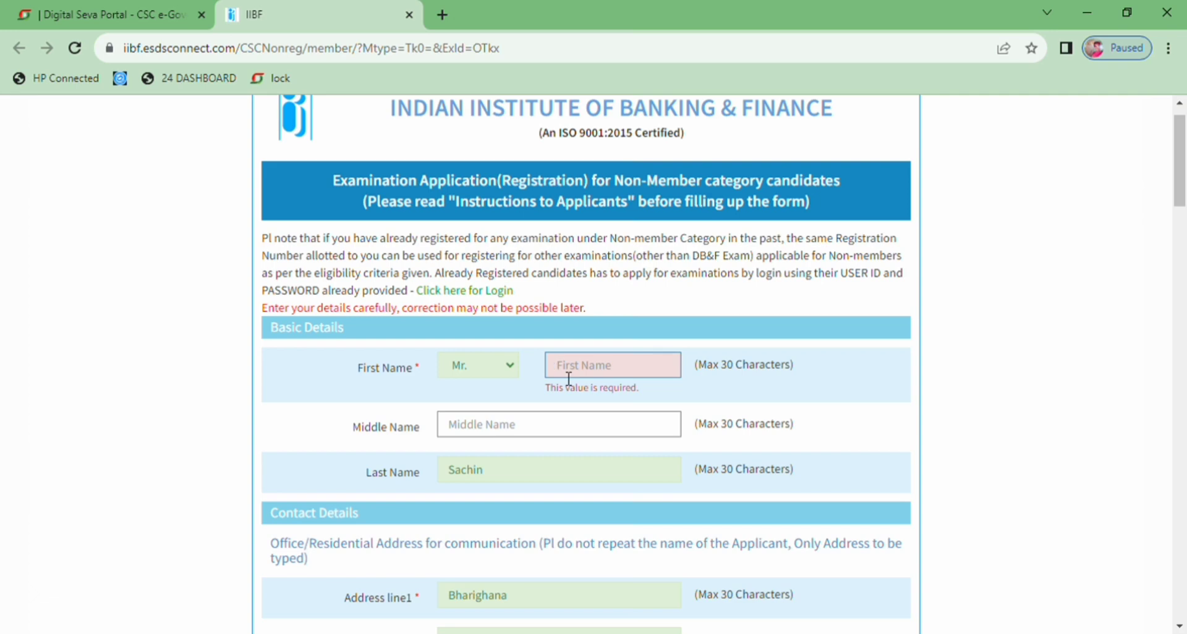
# Enter the applicant's first name under Basic Details
pyautogui.write('saccccc')
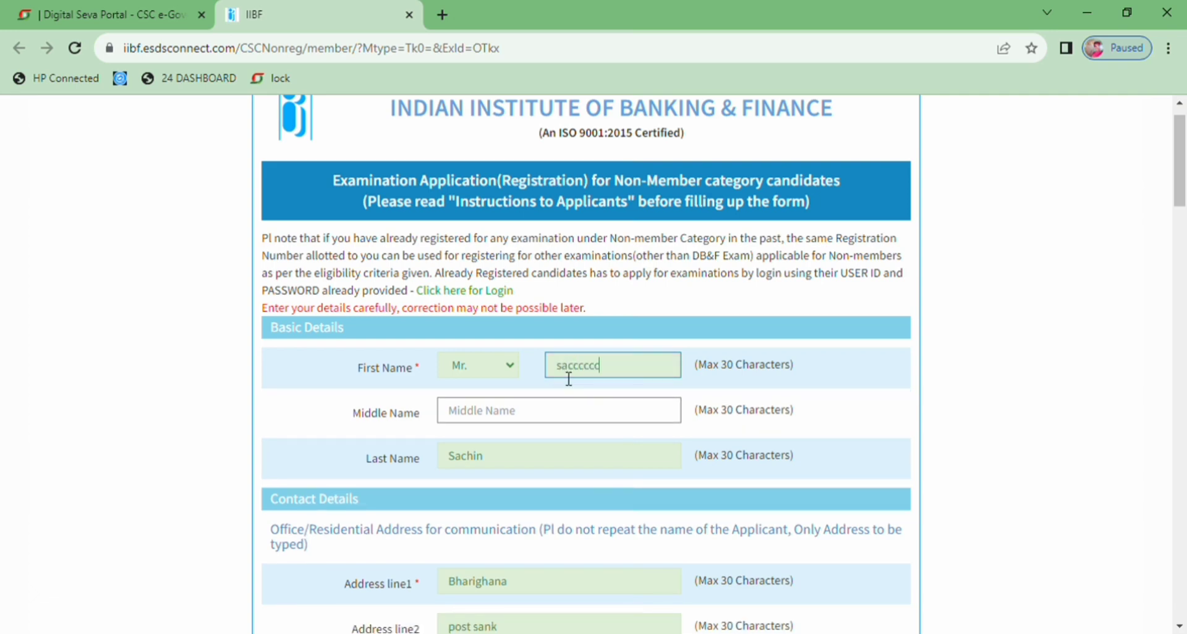
# Replace the security code with the characters from the captcha image and try again to preview and proceed for payment
pyautogui.moveTo(1180, 204); pyautogui.dragTo(1180, 620)
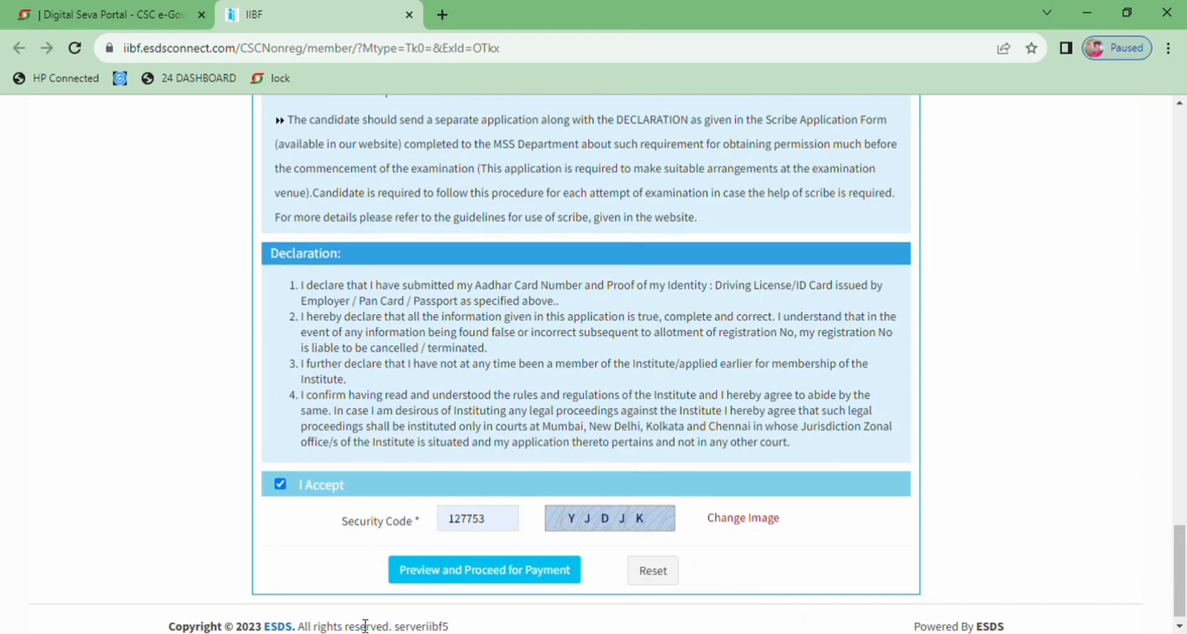
pyautogui.click(502, 527)
pyautogui.press('BackSpace')
pyautogui.press('BackSpace')
pyautogui.press('BackSpace')
pyautogui.press('BackSpace')
pyautogui.press('BackSpace')
pyautogui.press('BackSpace')
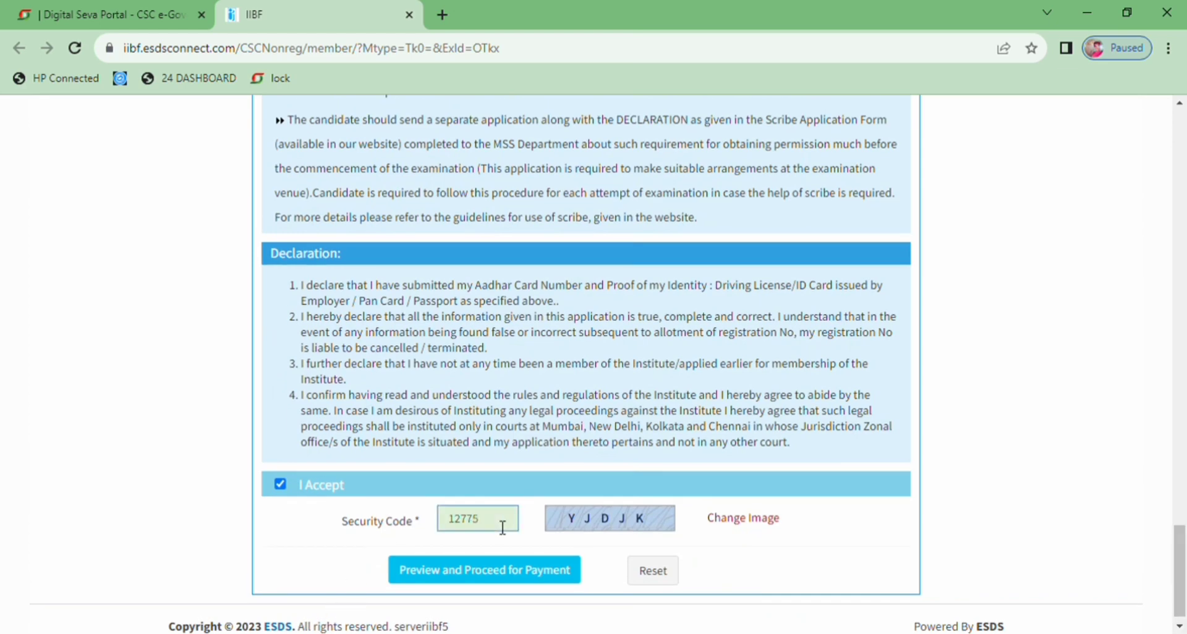
pyautogui.write('YJDJK')
pyautogui.click(506, 572)
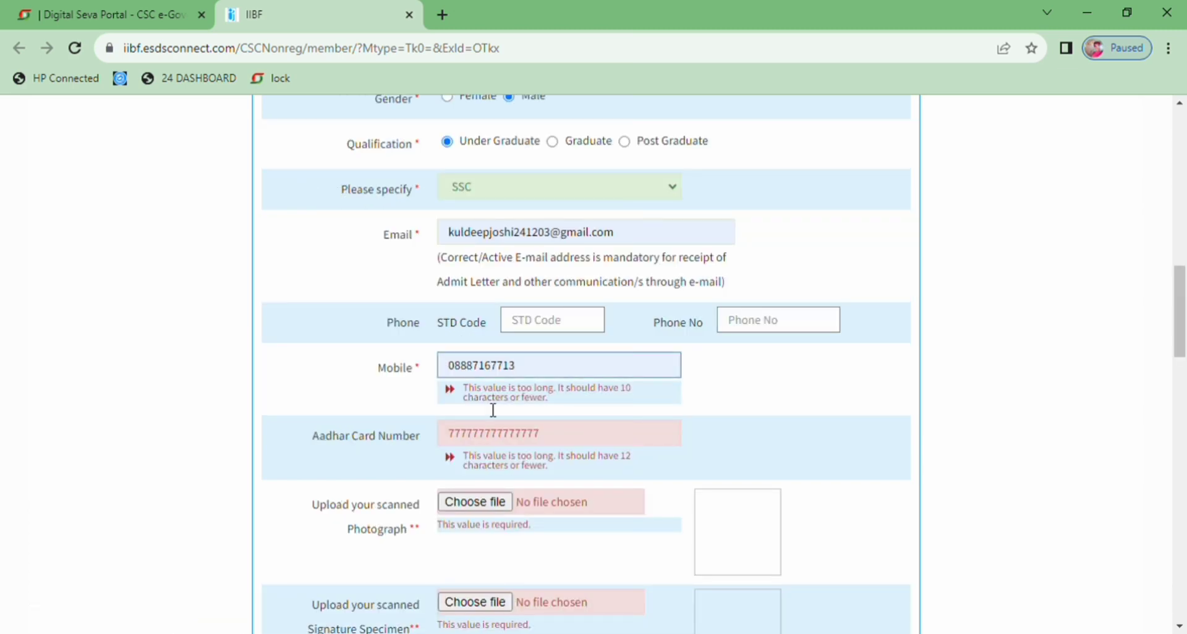
# Remove the leading zero from the applicant's mobile number to leave ten digits
pyautogui.click(466, 370)
pyautogui.press('BackSpace')
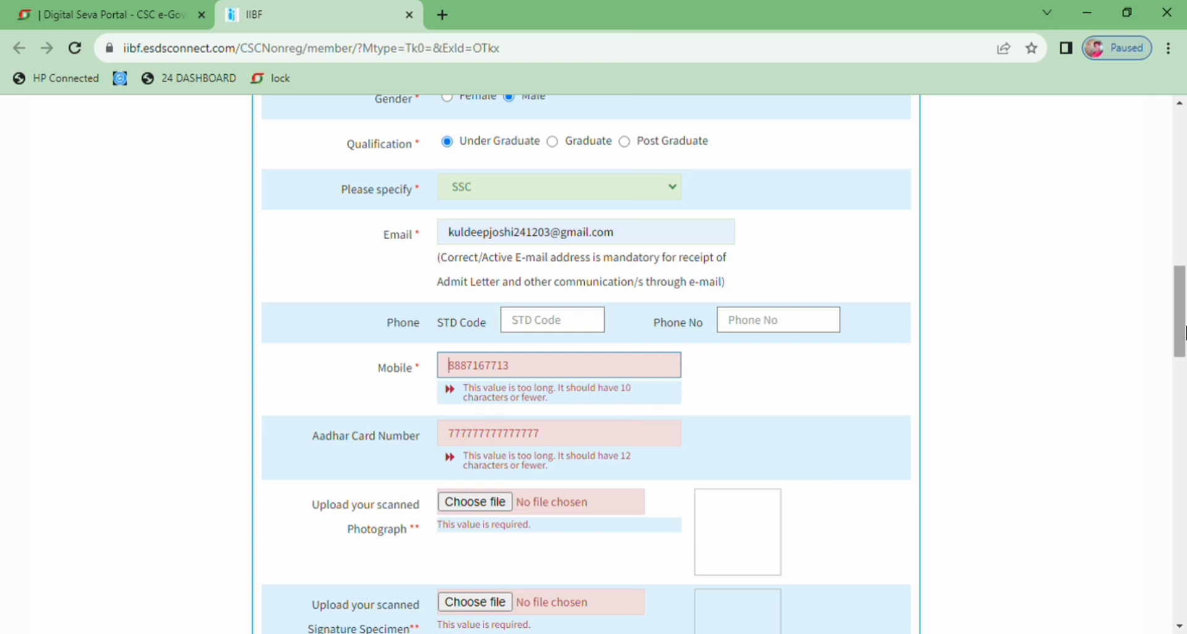
pyautogui.moveTo(1184, 334); pyautogui.dragTo(1184, 596)
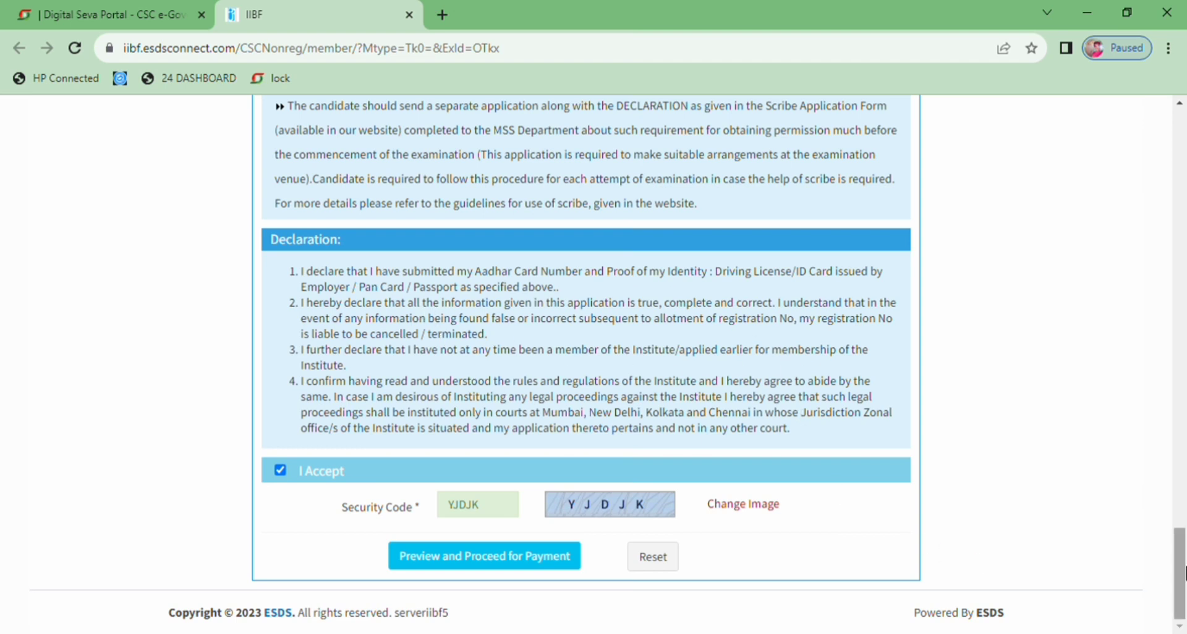
pyautogui.moveTo(1182, 573); pyautogui.dragTo(1177, 476)
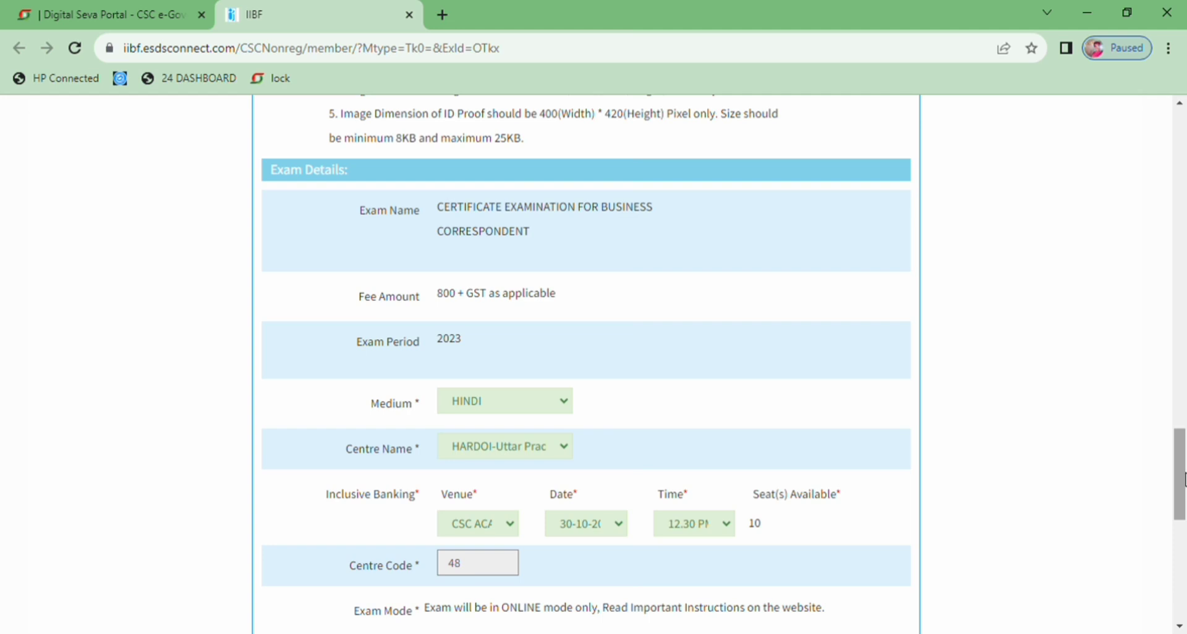
pyautogui.moveTo(1183, 479)
pyautogui.mouseDown()
pyautogui.moveTo(1184, 491)
pyautogui.moveTo(1184, 414)
pyautogui.moveTo(1184, 506)
pyautogui.moveTo(1183, 473)
pyautogui.mouseUp()
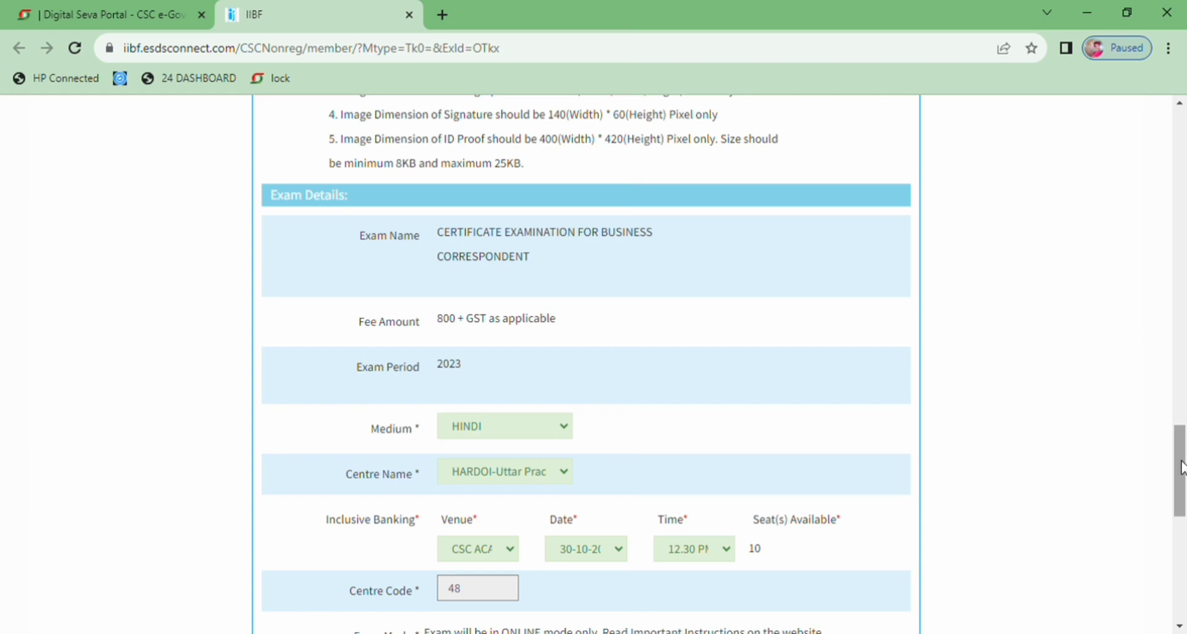
pyautogui.moveTo(1181, 468); pyautogui.dragTo(1182, 431)
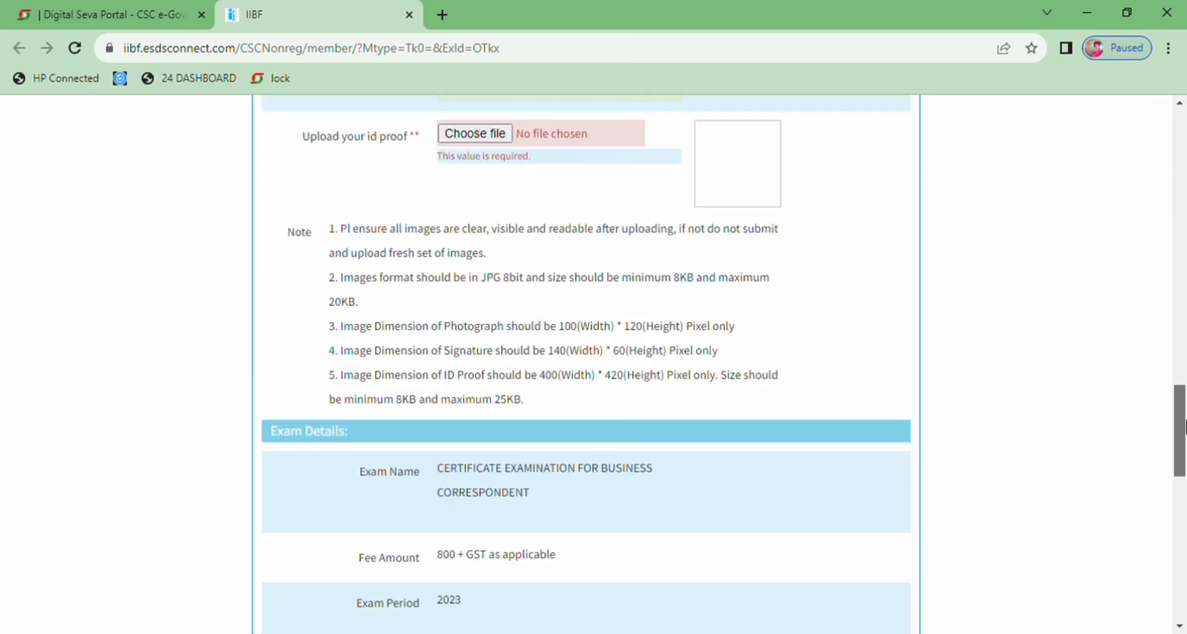